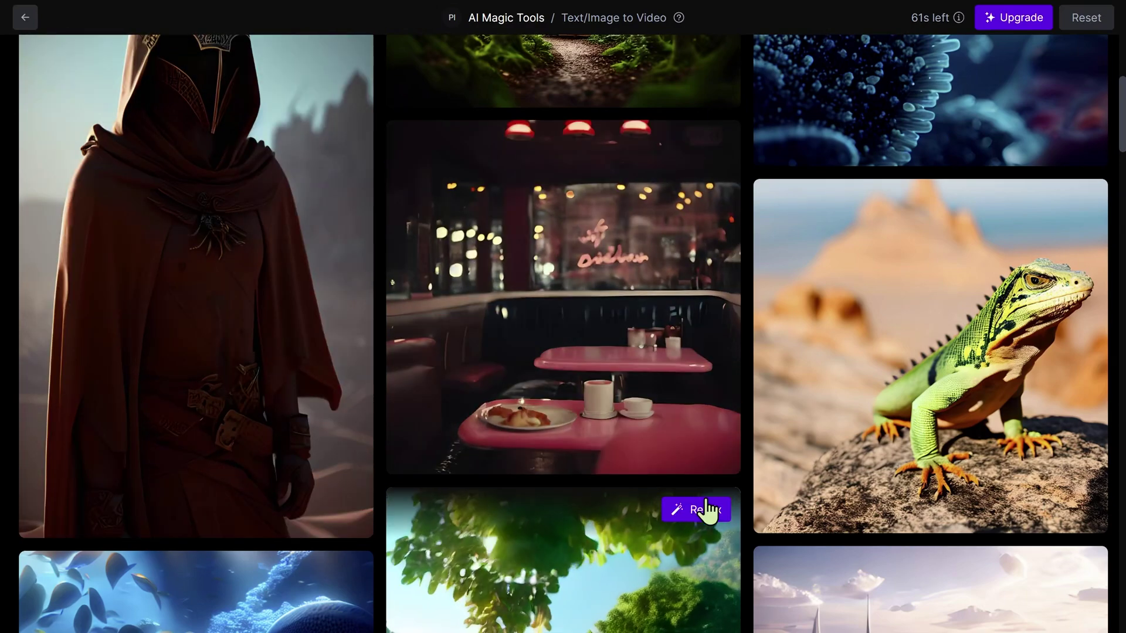
- Browse the Runway text/image-to-video gallery, then switch to the IP-Adapter paper PDF
scroll(897, 473, down, 7)
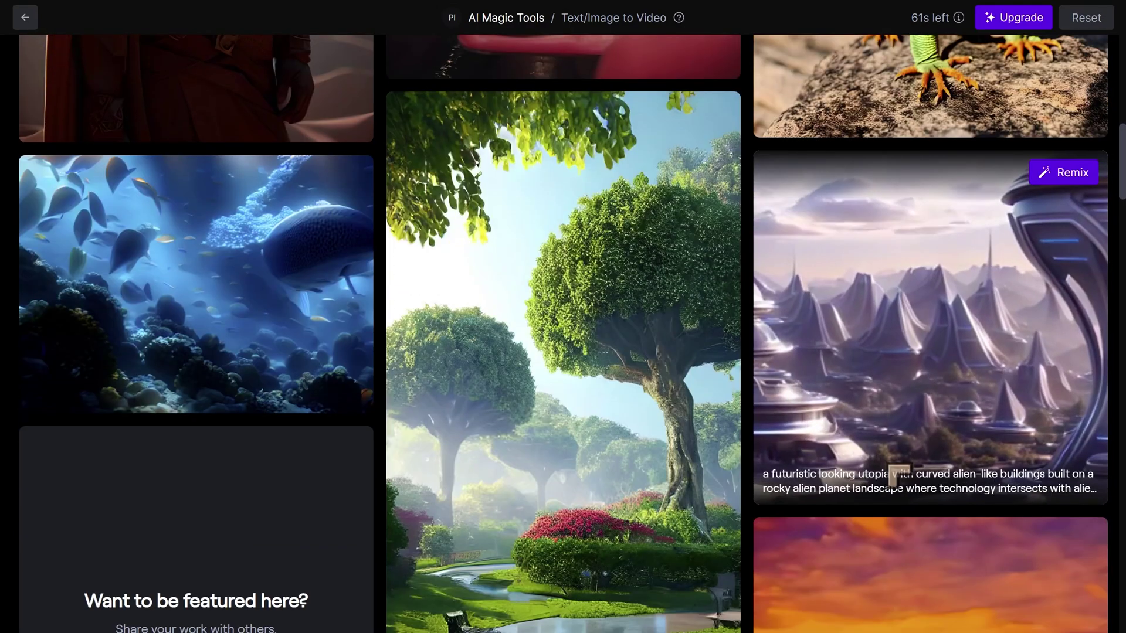
scroll(896, 457, down, 1)
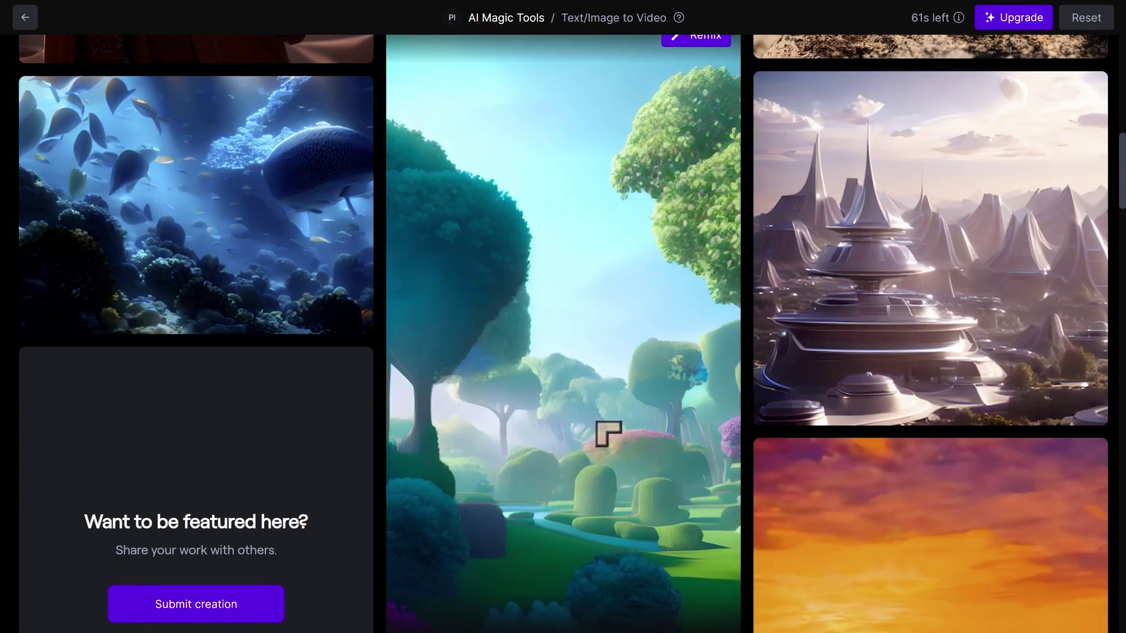
mouse_move(166, 203)
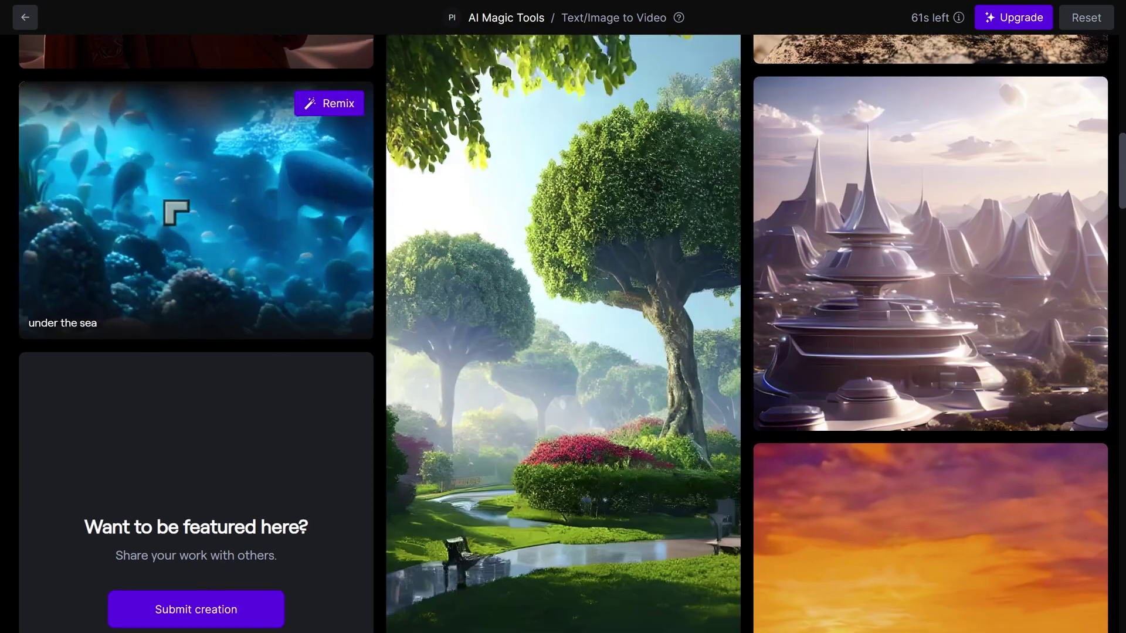
scroll(170, 211, up, 5)
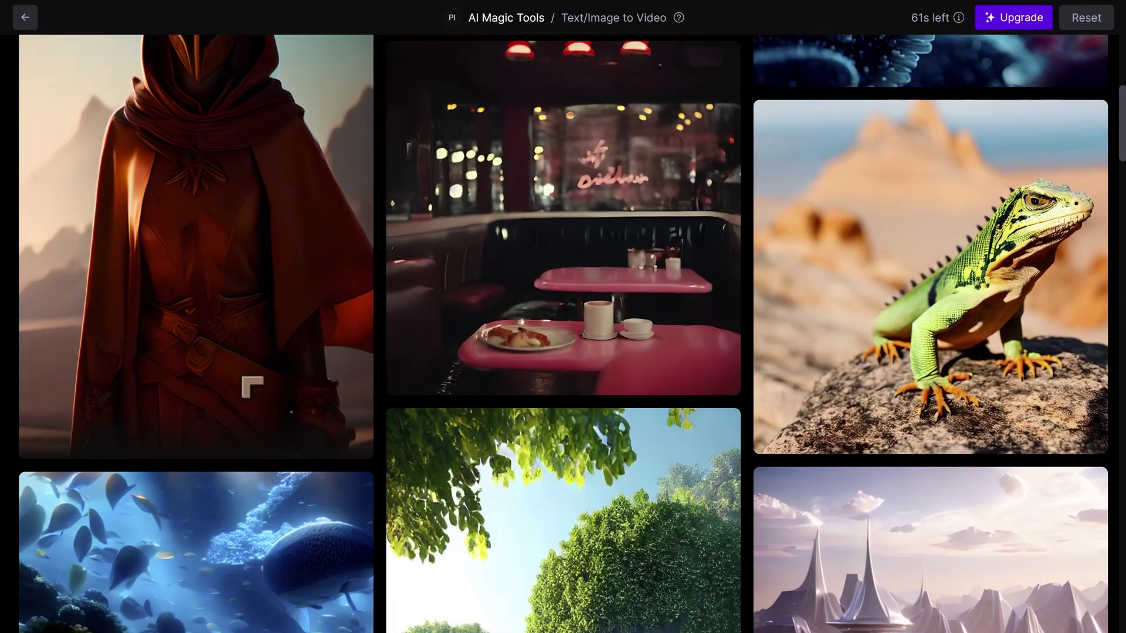
scroll(252, 387, up, 2)
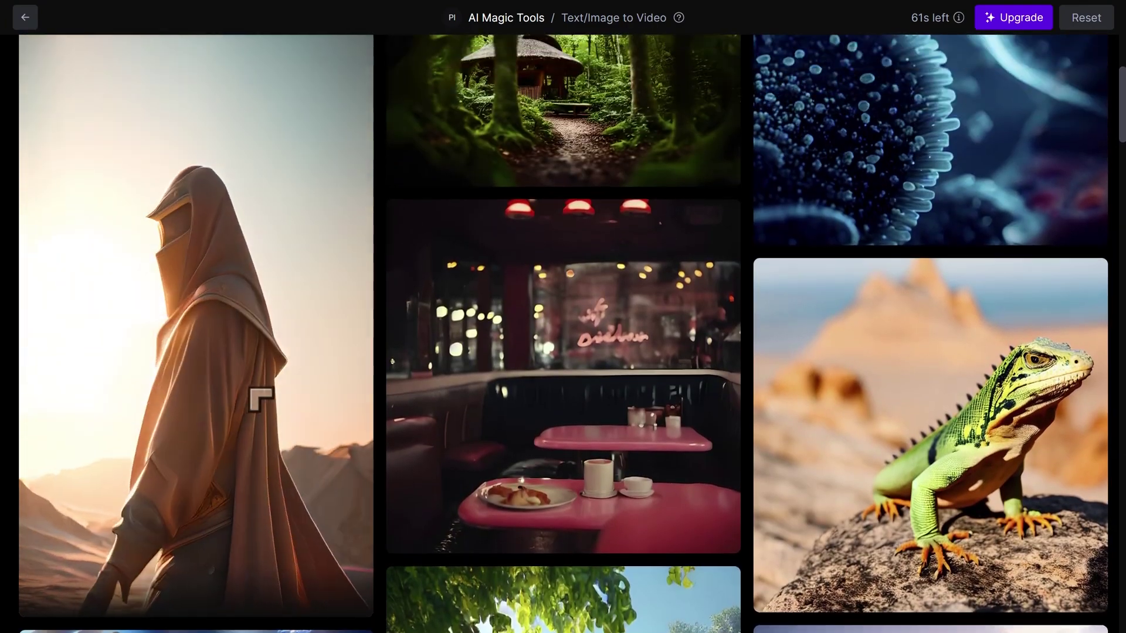
mouse_move(530, 368)
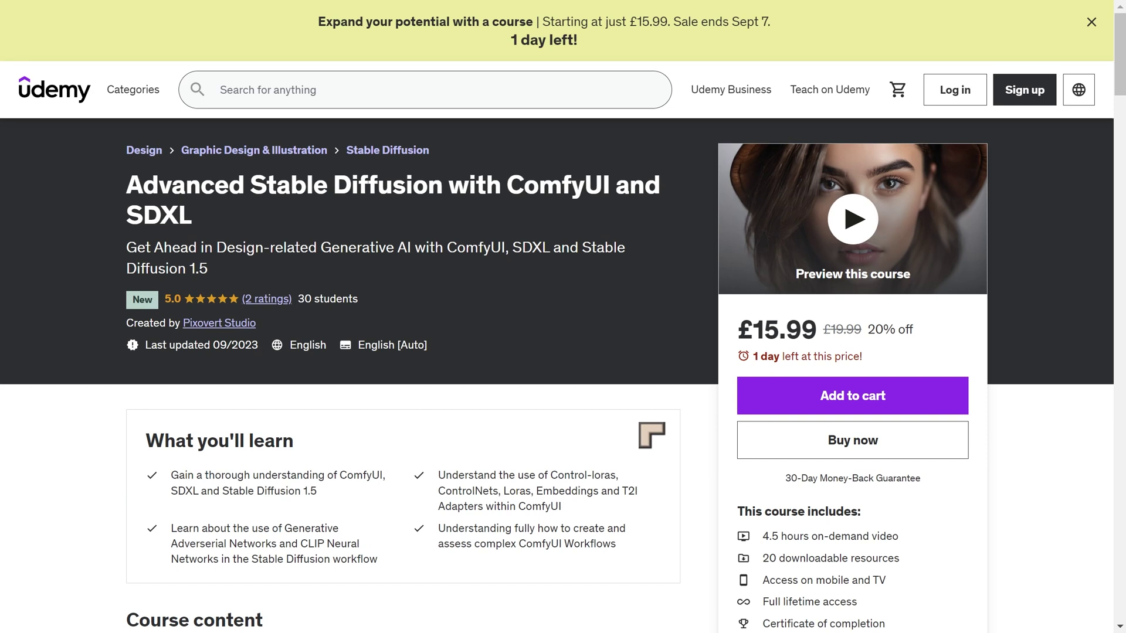
key(ctrl+Tab)
- Jump back to page 1 of the IP-Adapter paper using the thumbnail sidebar
scroll(649, 432, up, 5)
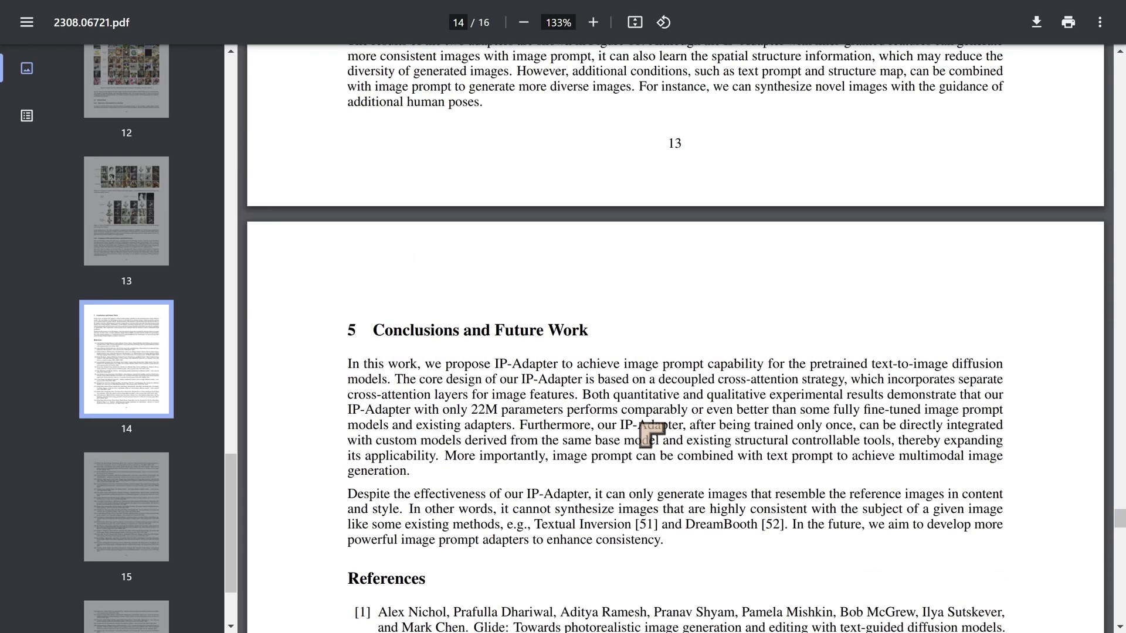
drag(231, 502, 234, 70)
click(126, 117)
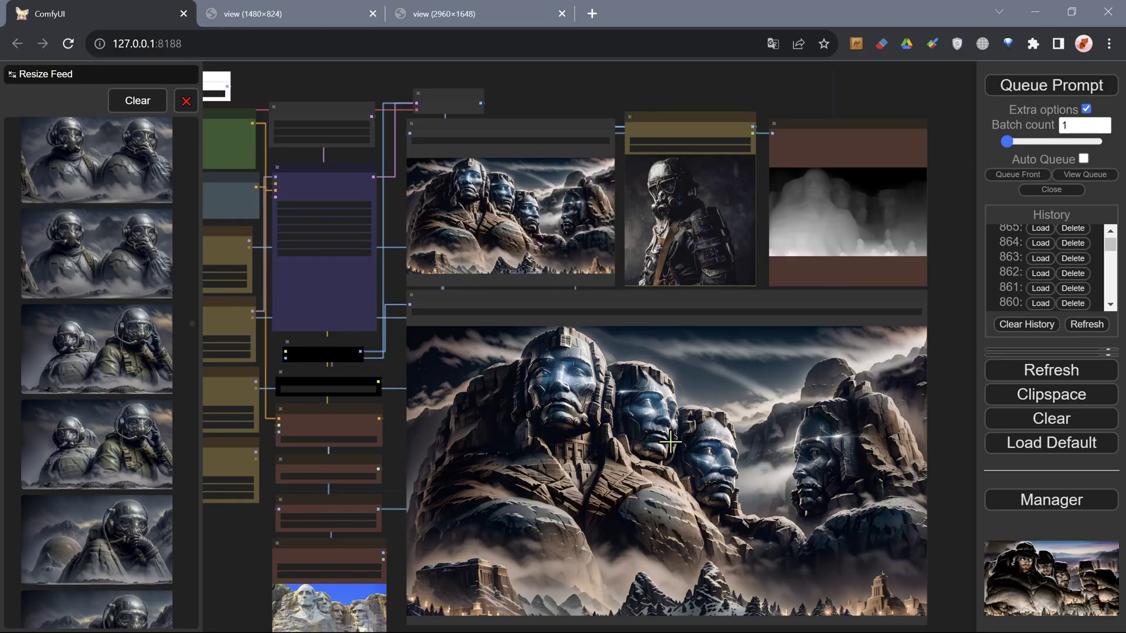
drag(712, 440, 692, 386)
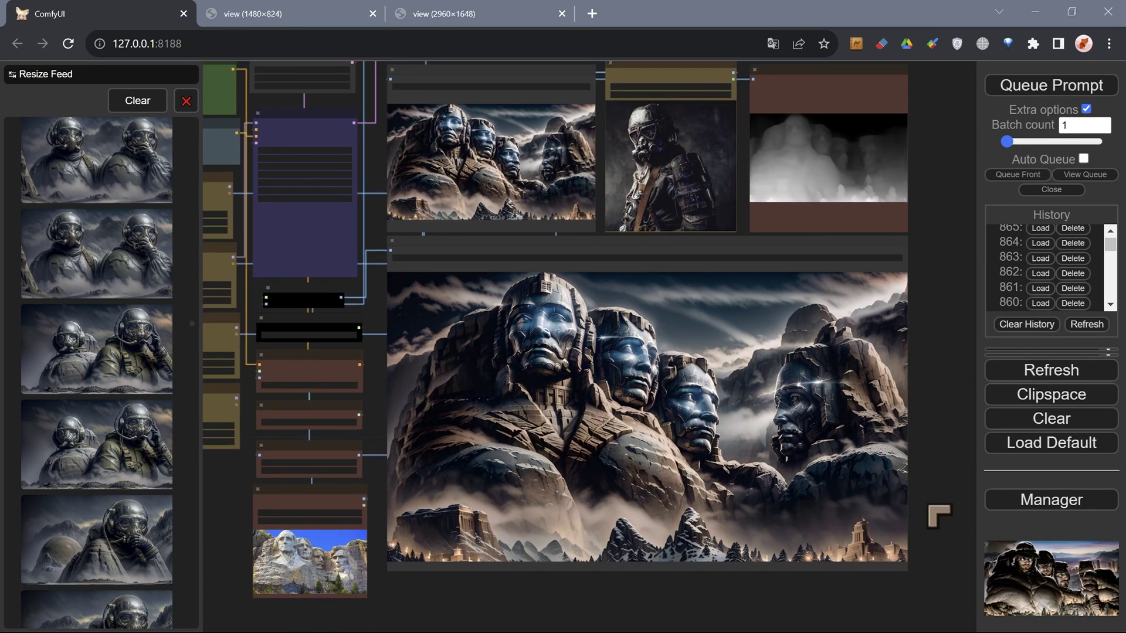
drag(932, 510, 929, 486)
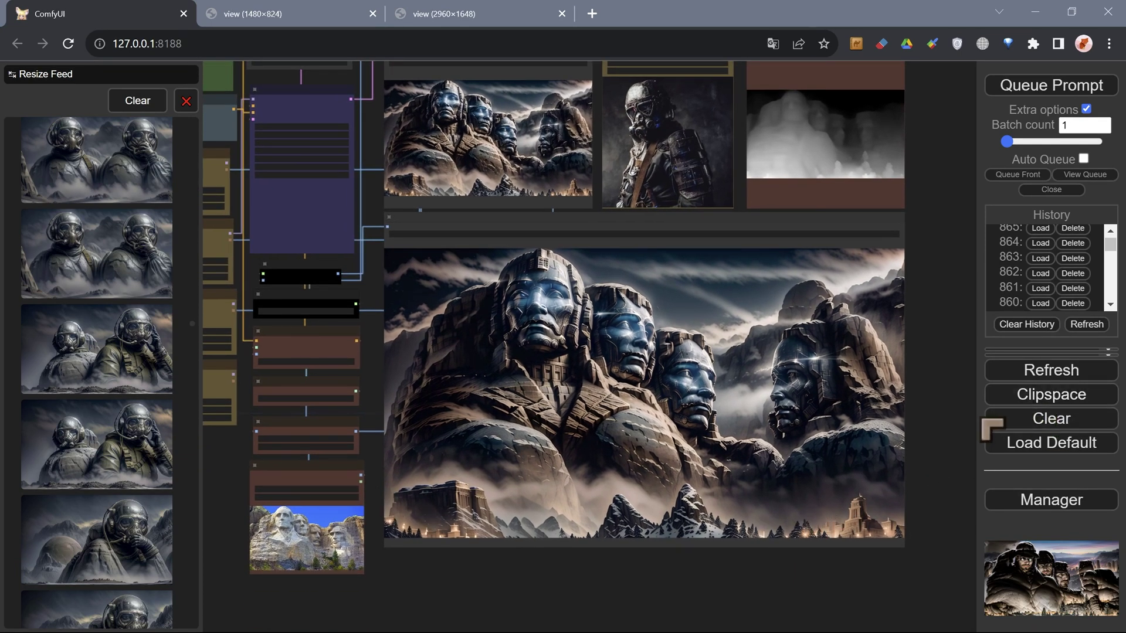
drag(942, 449, 962, 435)
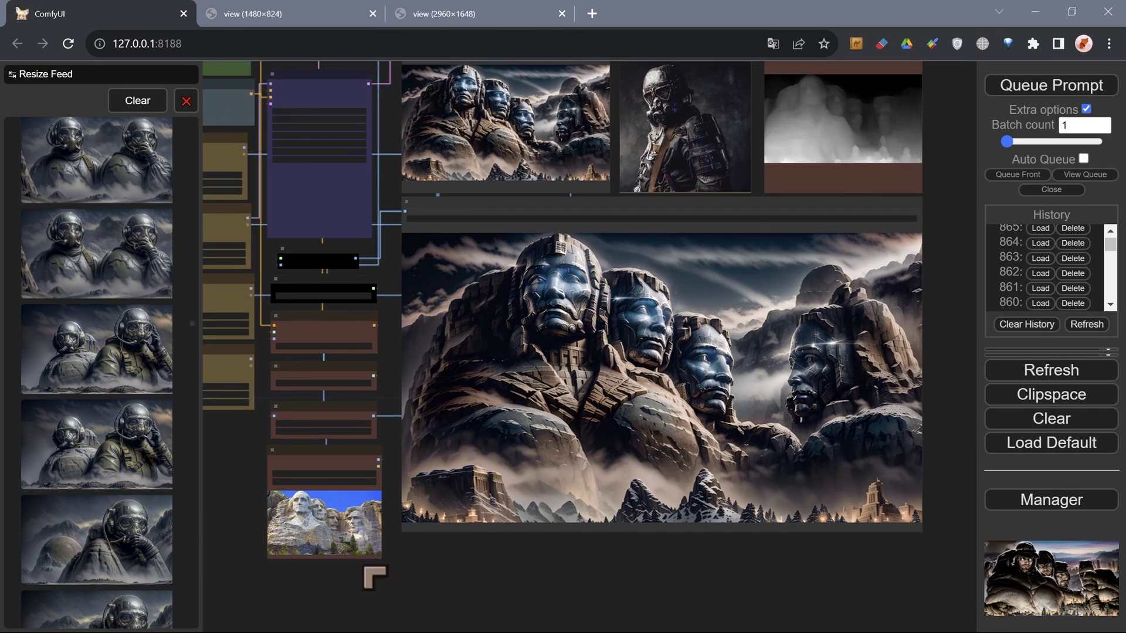
scroll(376, 557, up, 2)
scroll(380, 535, up, 2)
scroll(253, 490, up, 1)
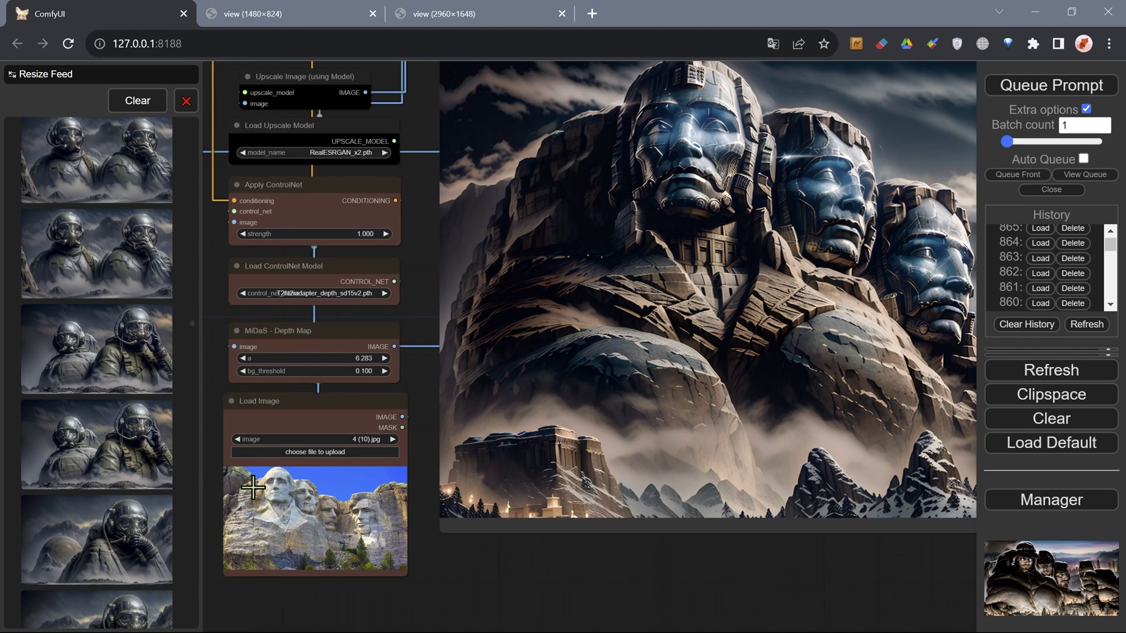
scroll(322, 519, down, 1)
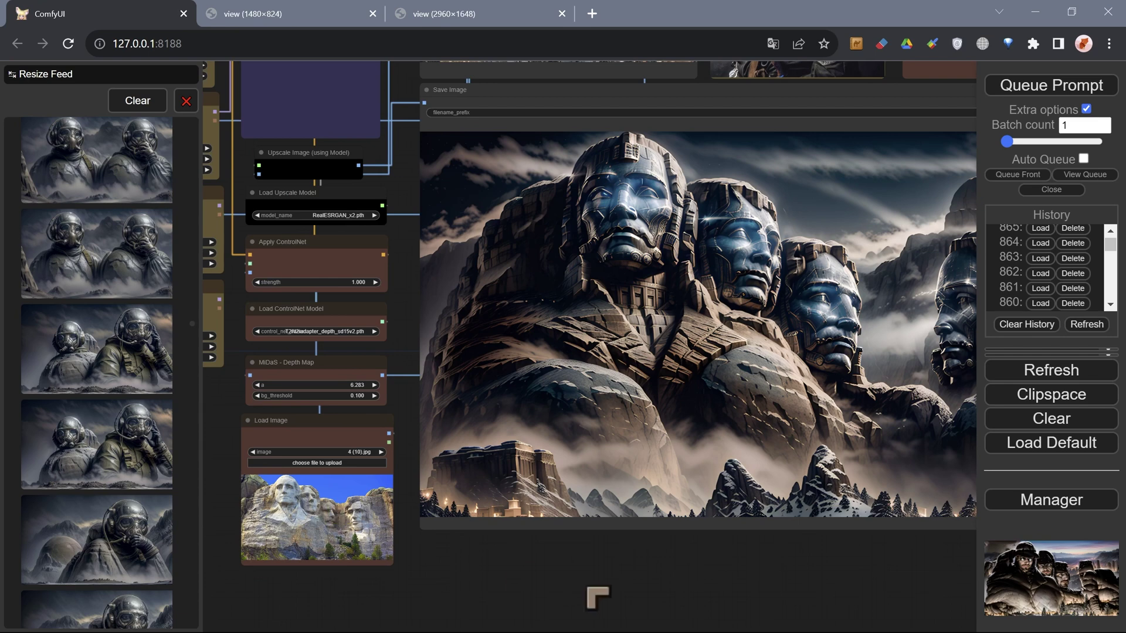
scroll(580, 621, down, 2)
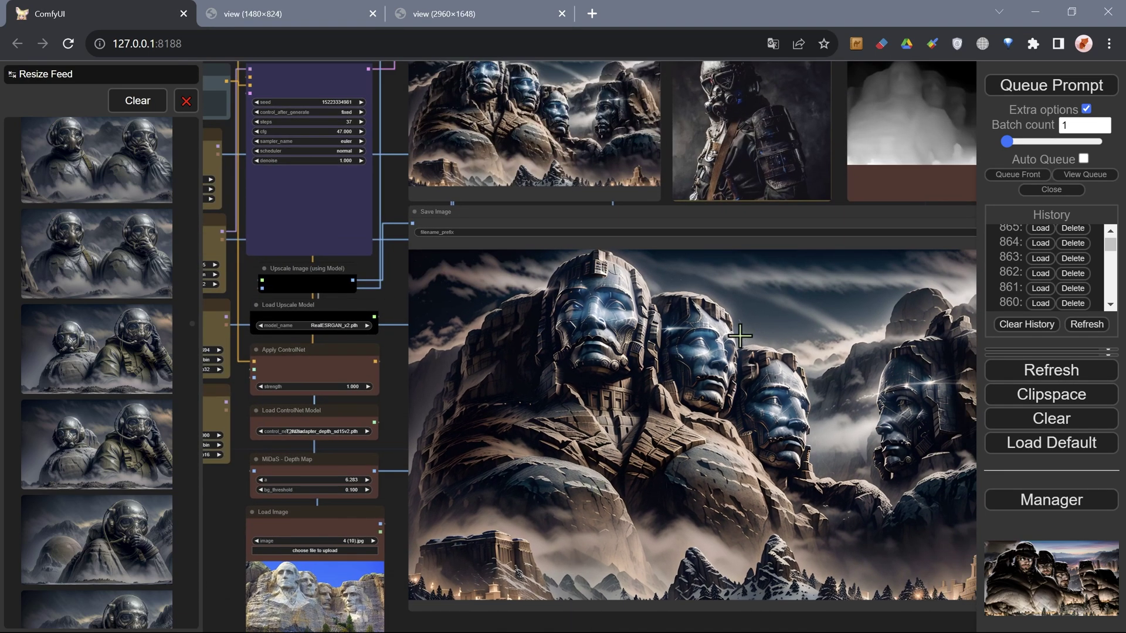
scroll(944, 236, down, 1)
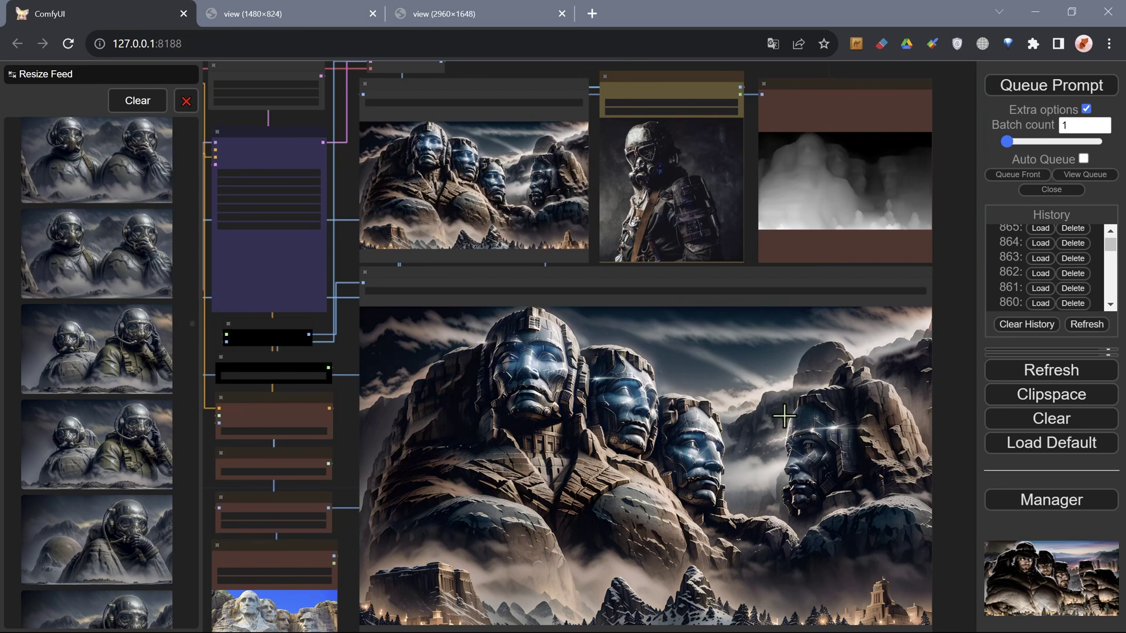
scroll(630, 465, down, 1)
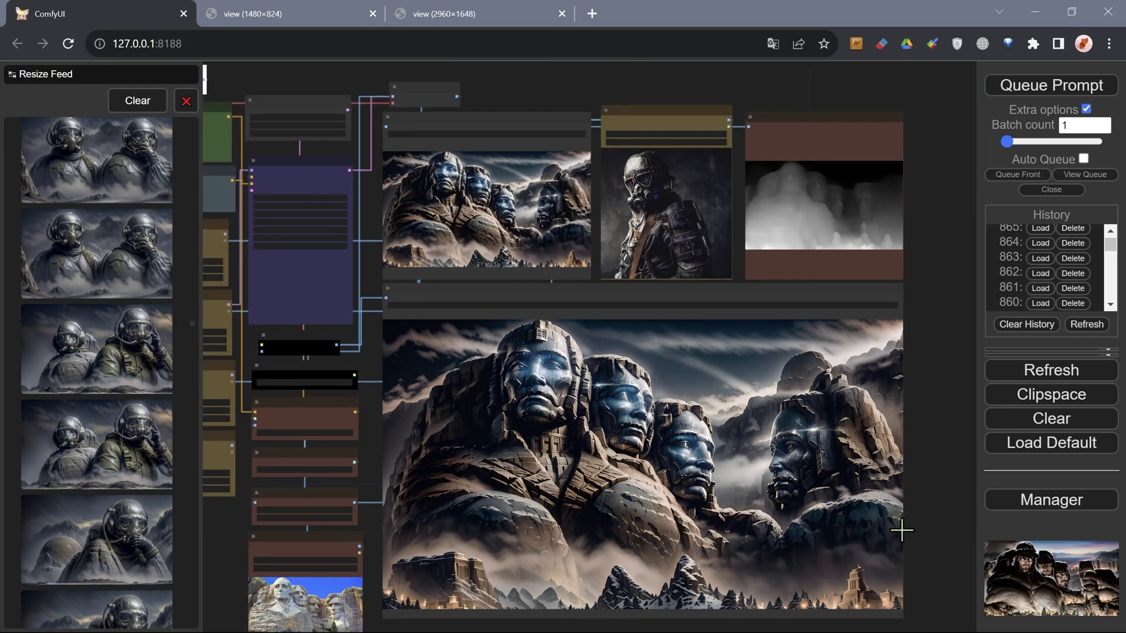
scroll(929, 556, up, 4)
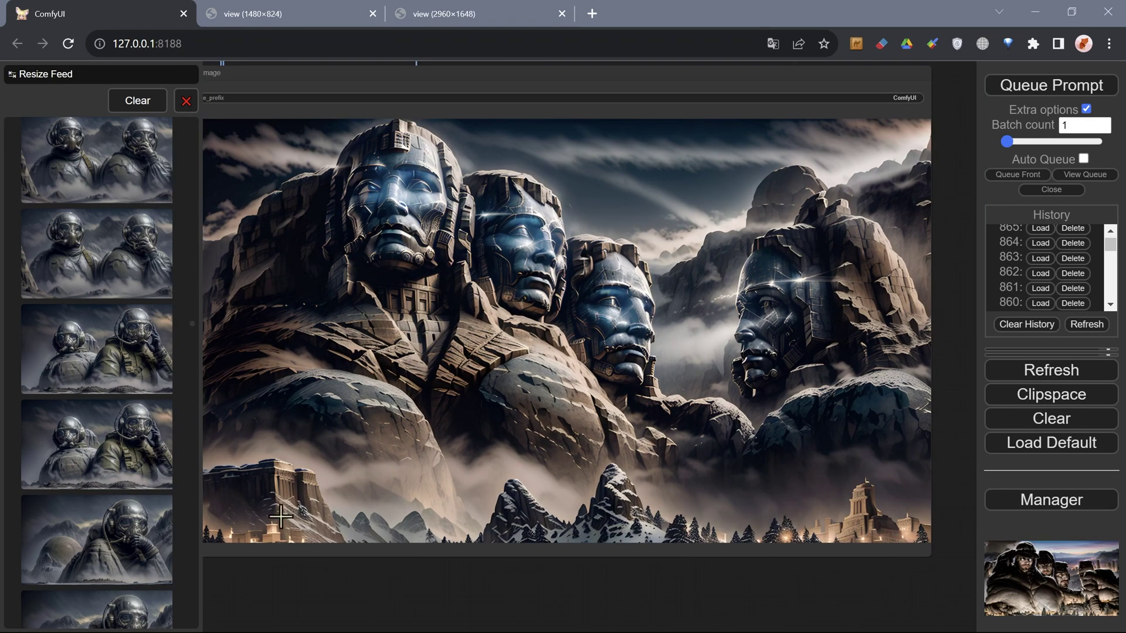
scroll(830, 485, down, 1)
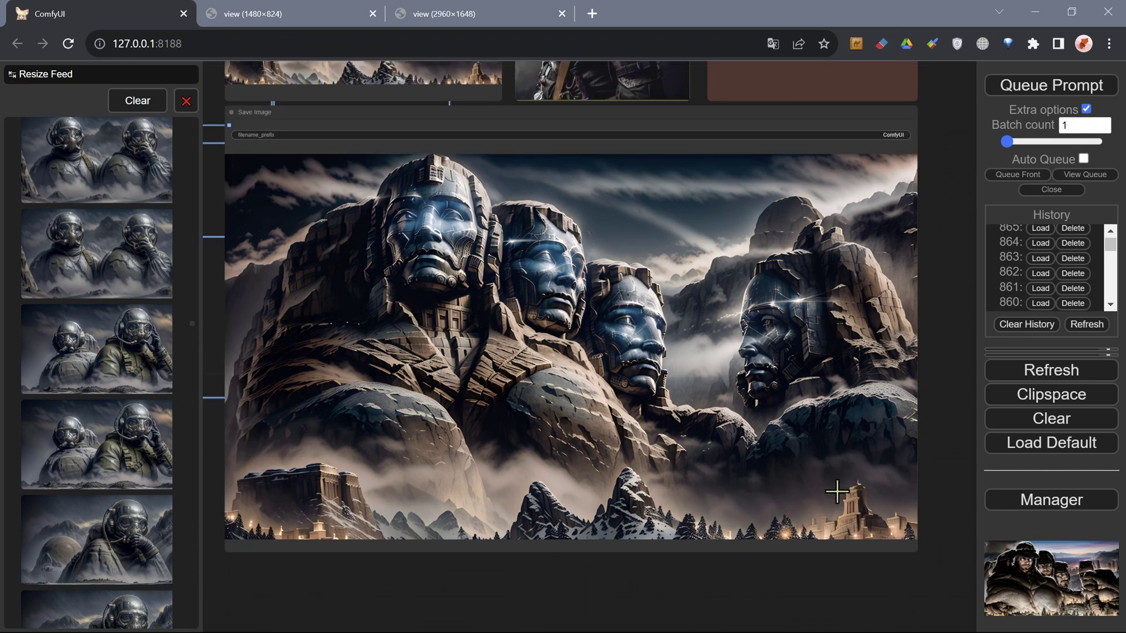
scroll(879, 480, up, 1)
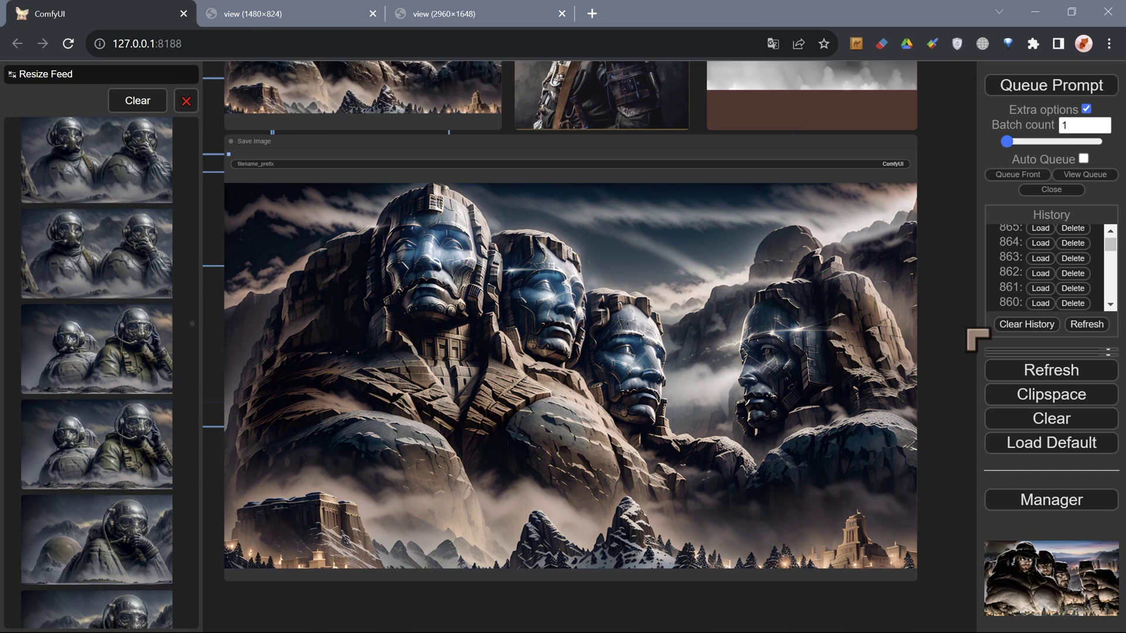
scroll(961, 363, up, 2)
scroll(689, 328, up, 1)
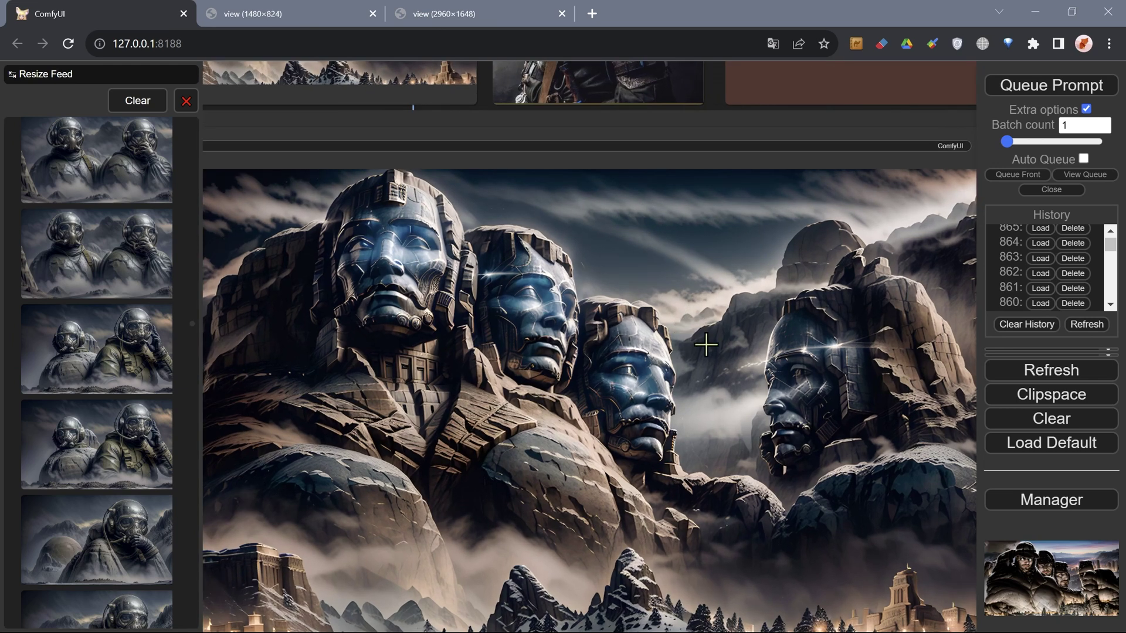
scroll(706, 345, up, 1)
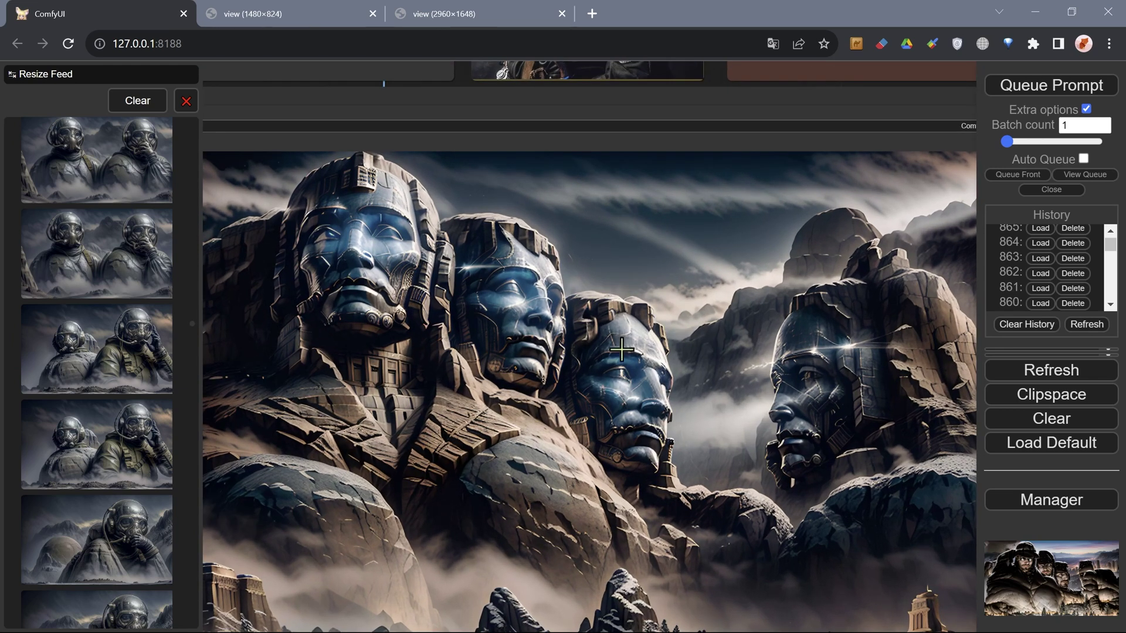
scroll(692, 347, down, 1)
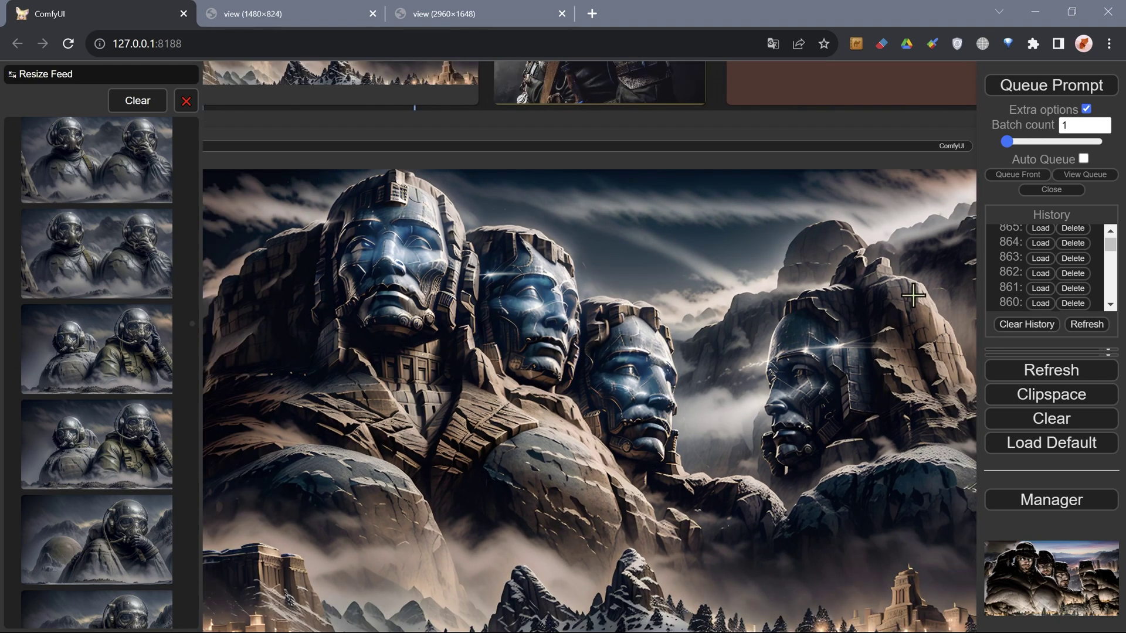
scroll(946, 231, down, 2)
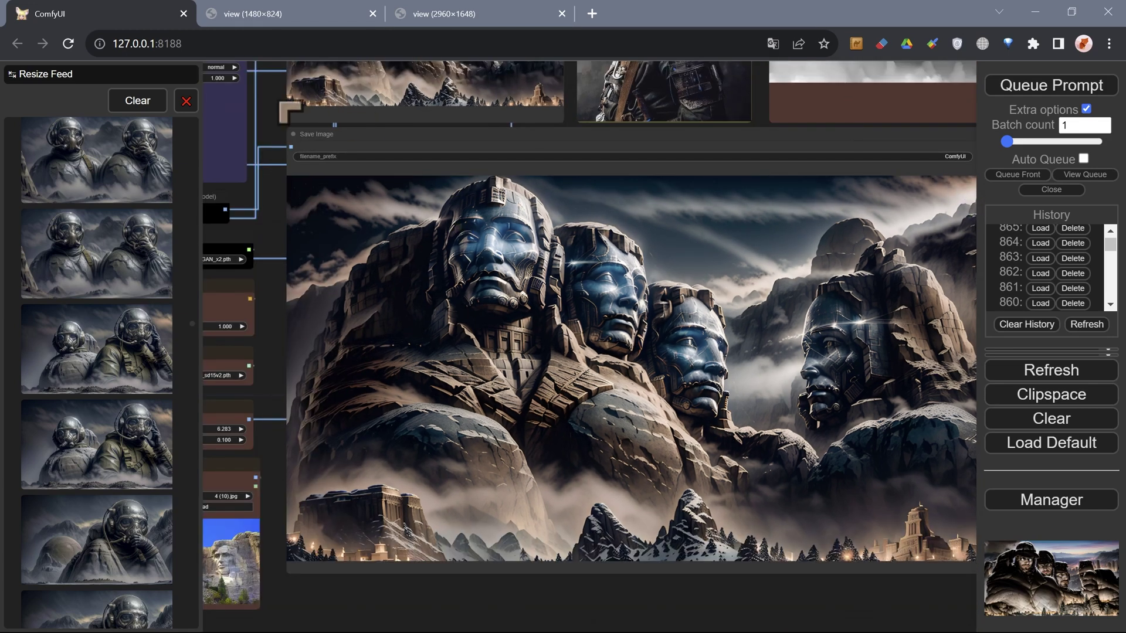
- Pan around the graph to review the Load Image, KSampler, upscale and ControlNet nodes
drag(285, 118, 263, 395)
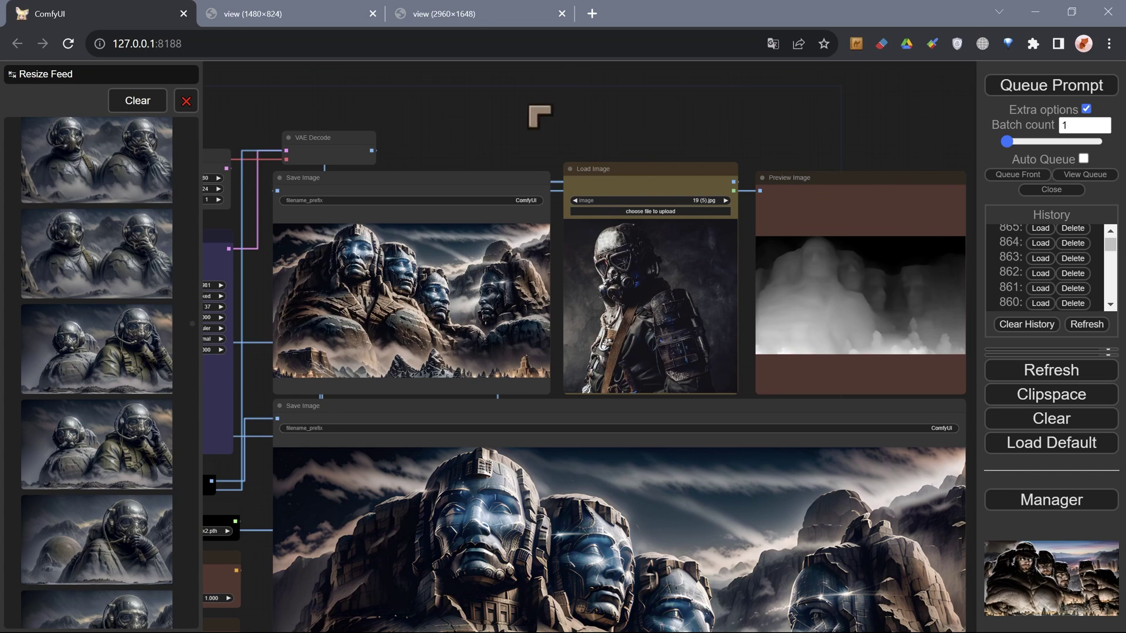
drag(530, 111, 662, 29)
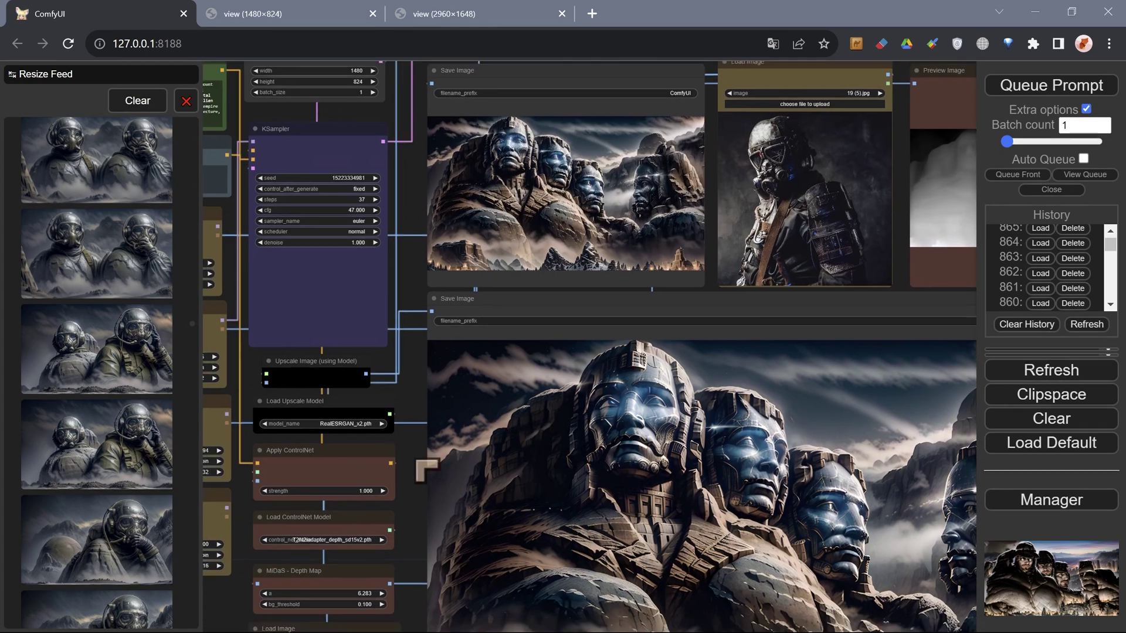
drag(426, 469, 371, 244)
scroll(502, 543, down, 1)
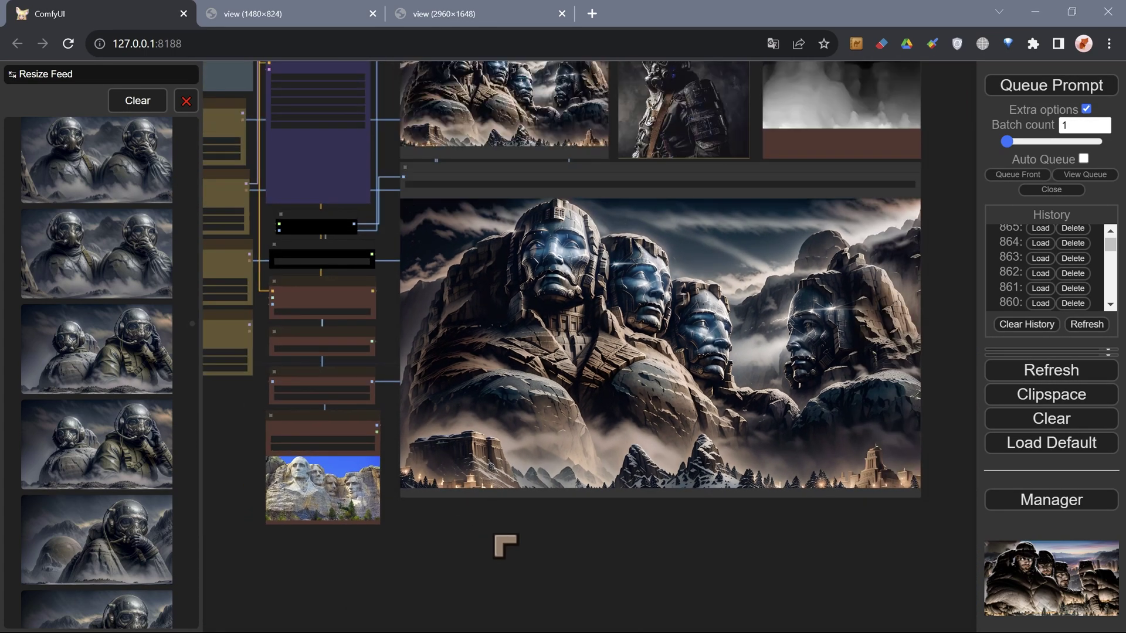
scroll(809, 188, up, 2)
scroll(932, 199, up, 2)
scroll(762, 181, up, 2)
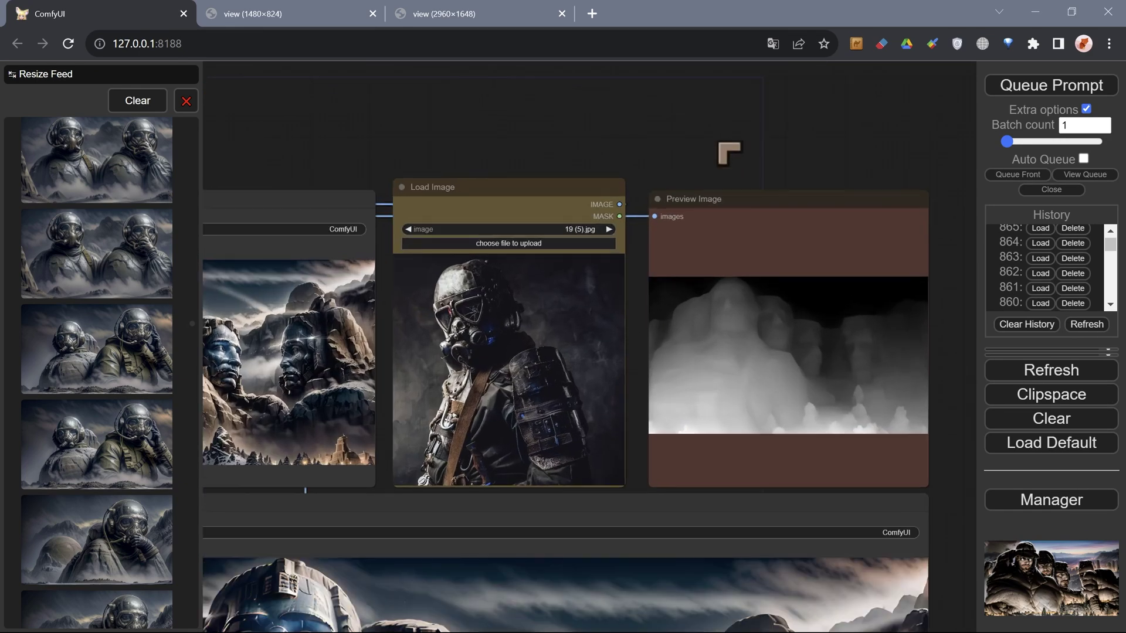
drag(729, 151, 857, 101)
scroll(844, 106, down, 3)
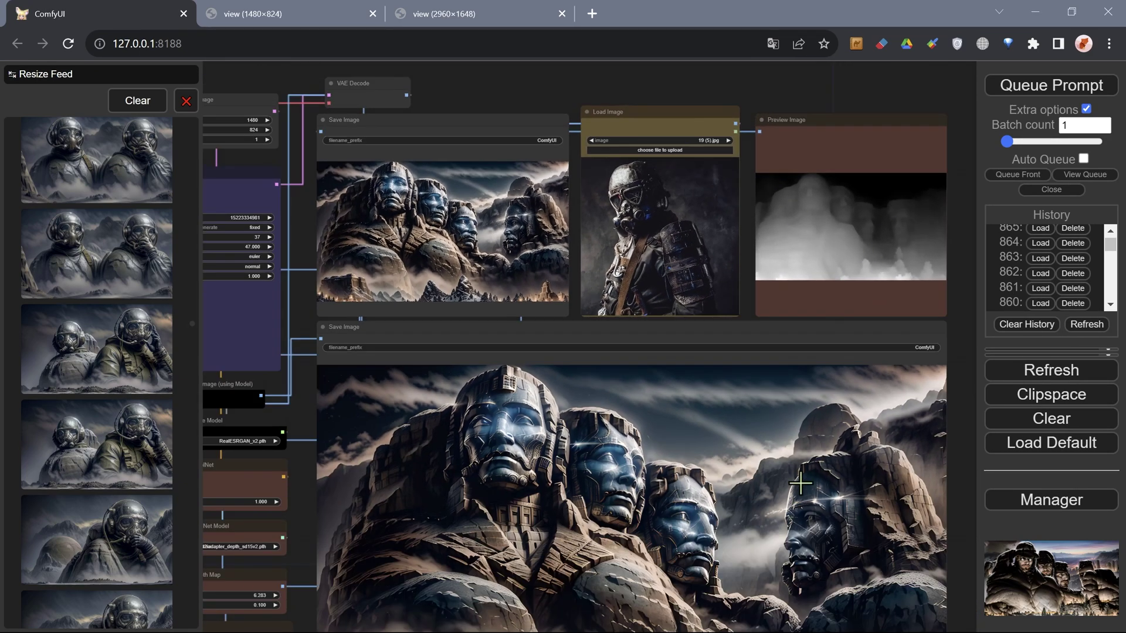
scroll(775, 397, up, 1)
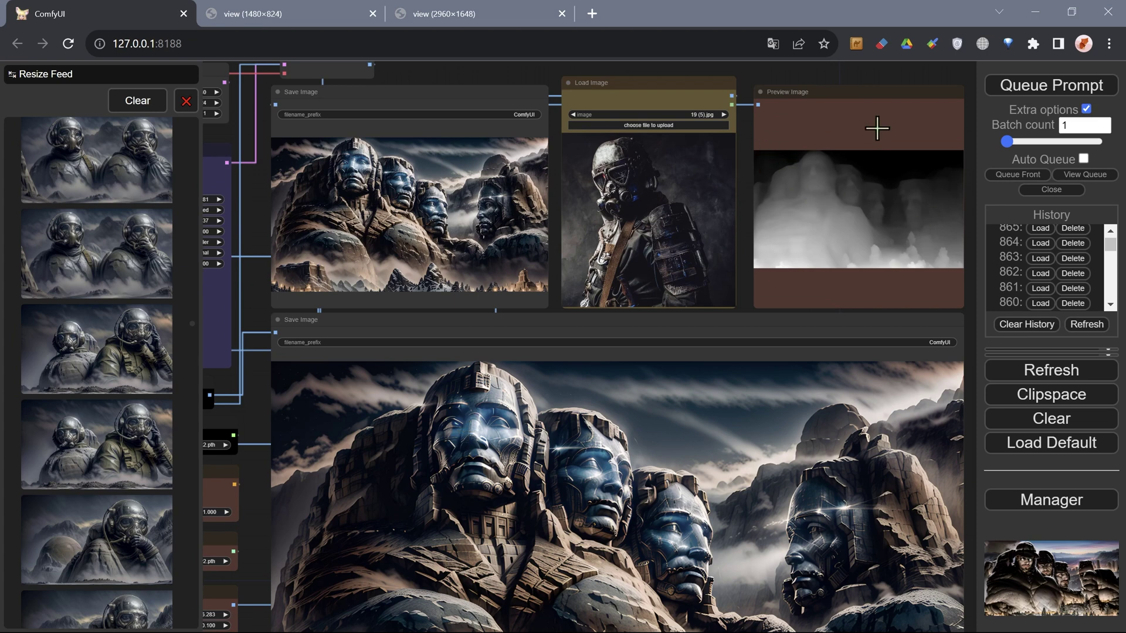
- Inspect the upscaled Save Image output of the sunset Mount Rushmore in gas-mask gear
drag(874, 93, 856, 168)
scroll(602, 143, up, 1)
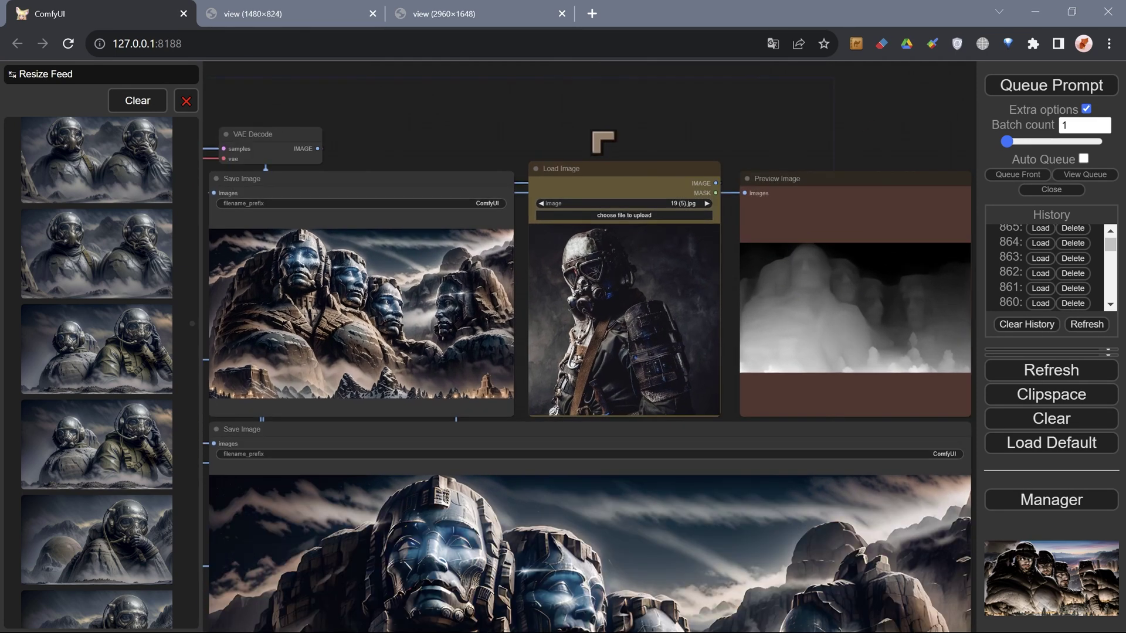
scroll(535, 100, up, 1)
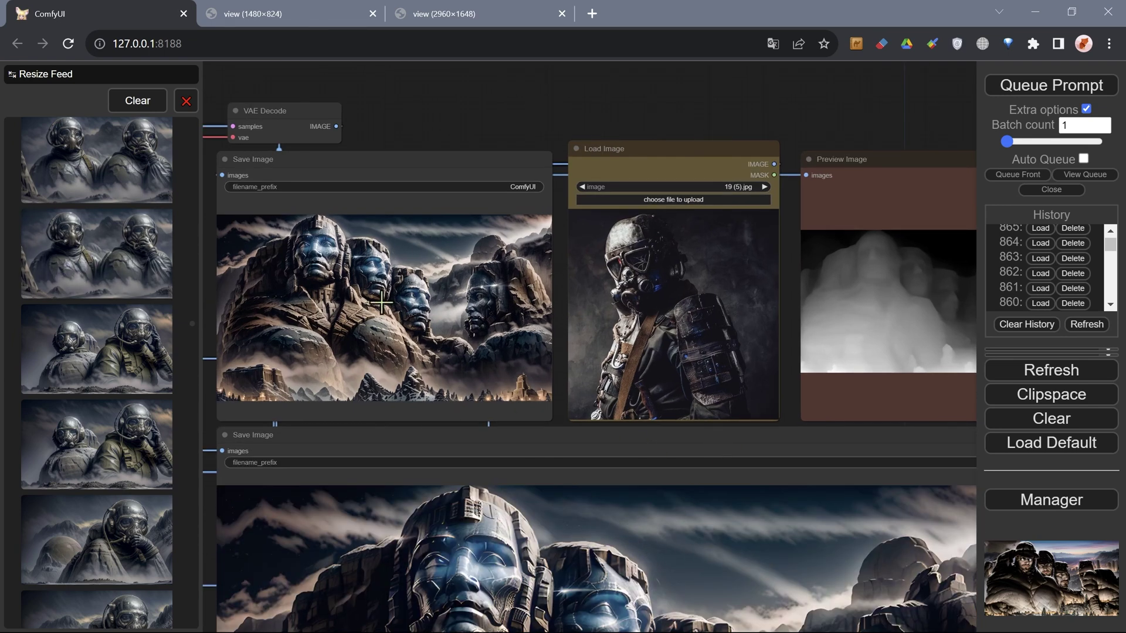
scroll(410, 400, down, 3)
drag(961, 489, 975, 422)
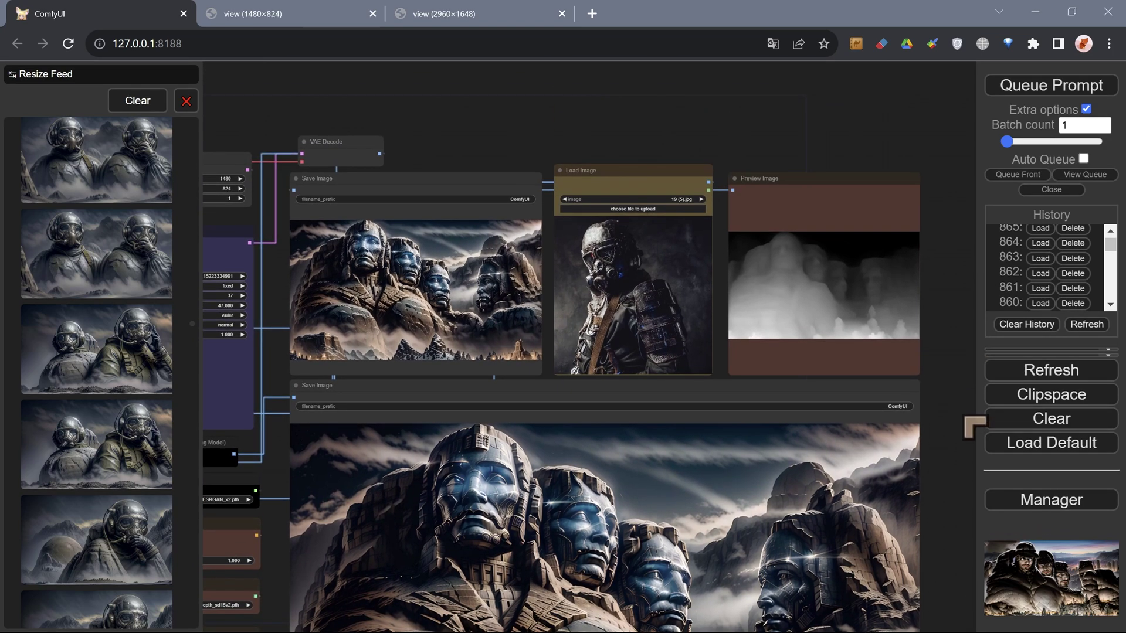
scroll(549, 135, up, 3)
scroll(549, 135, up, 3)
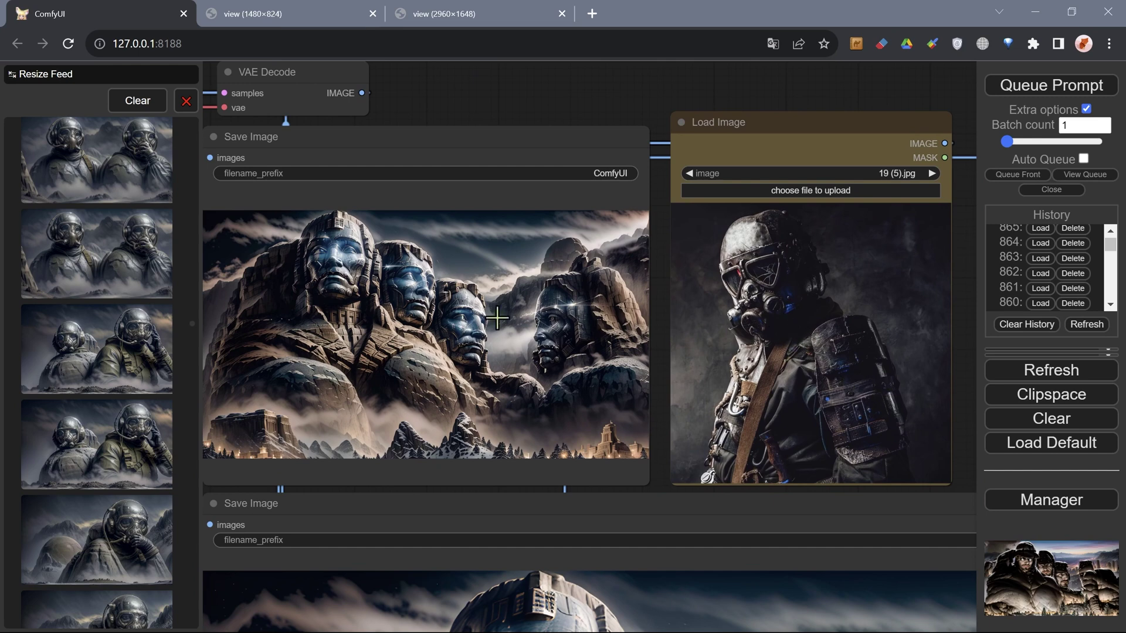
scroll(497, 318, down, 2)
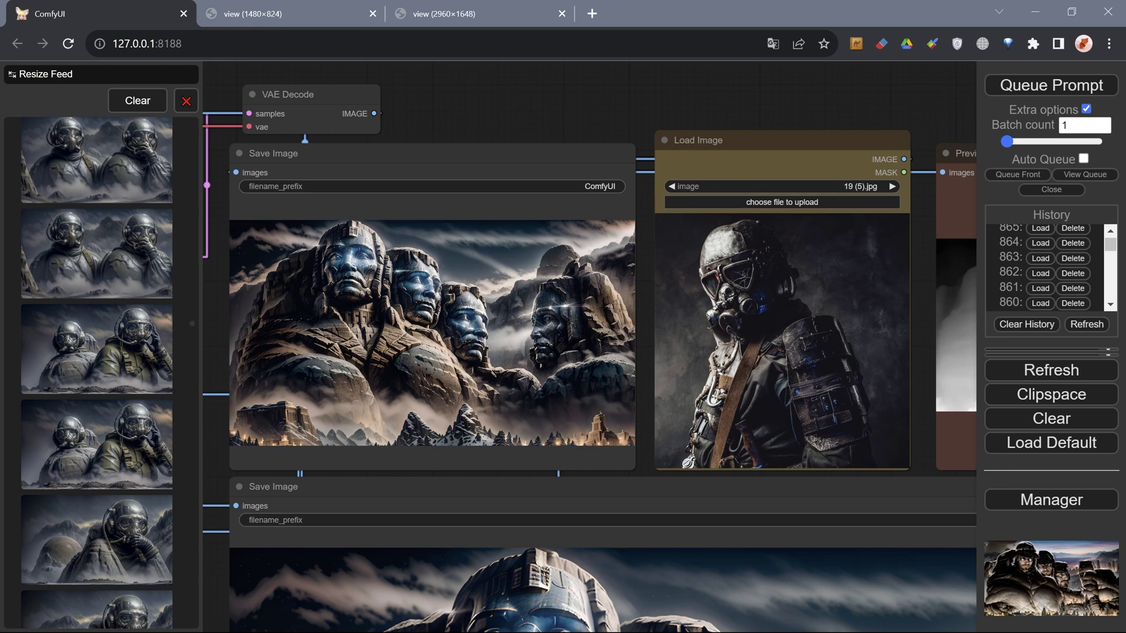
scroll(578, 306, down, 1)
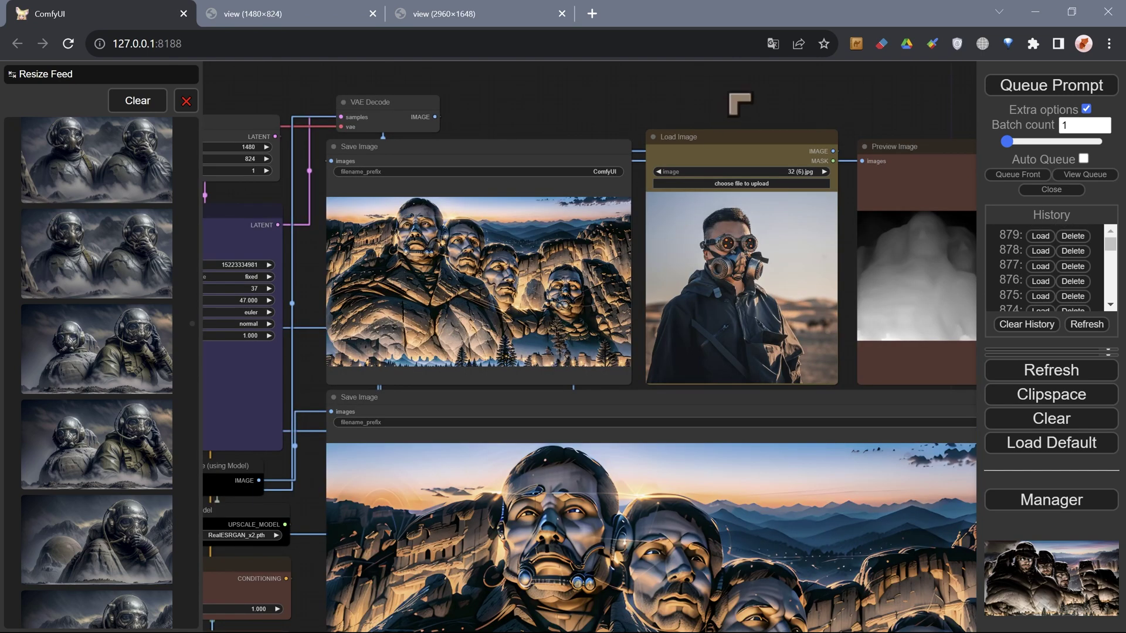
- Pan across the sampler settings and node column to view the long-haired-figures Mount Rushmore result
drag(737, 100, 622, 44)
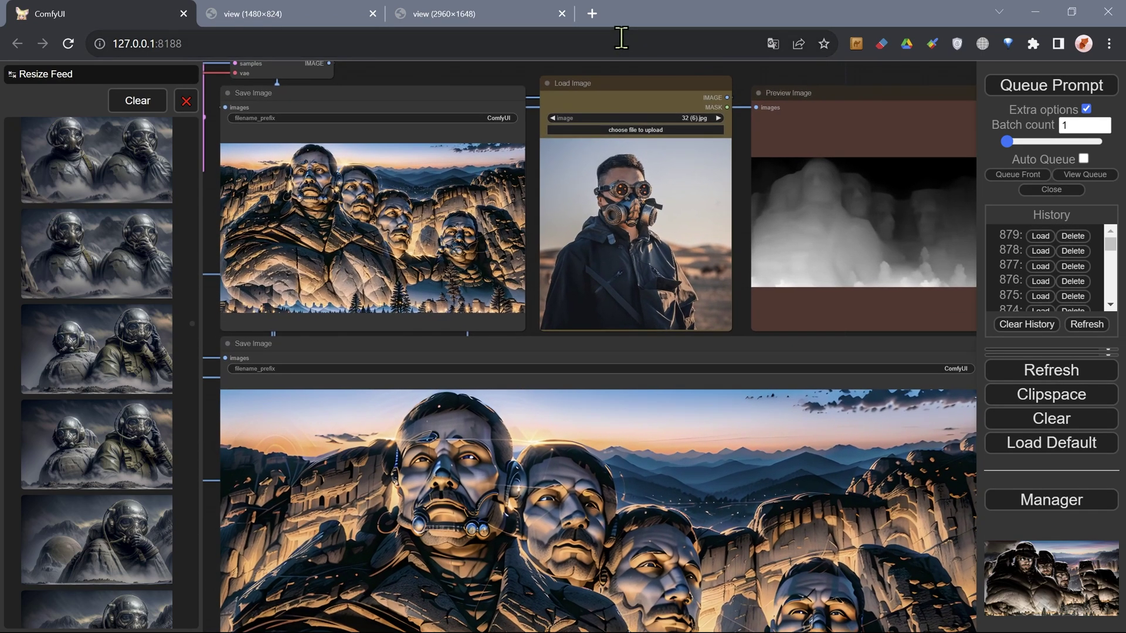
scroll(693, 216, up, 3)
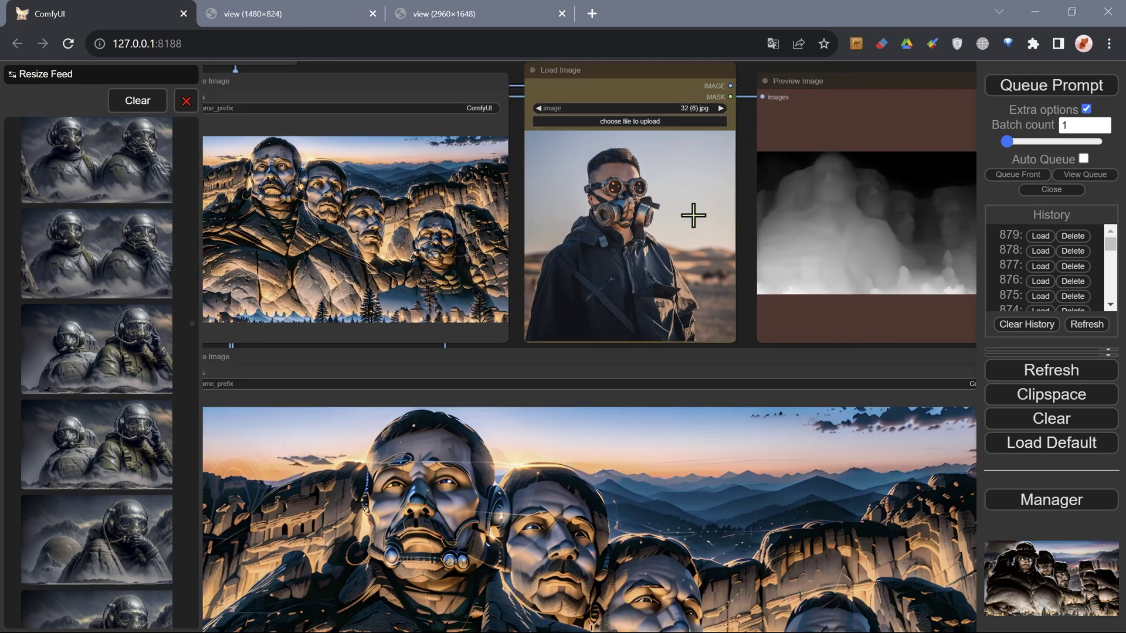
scroll(639, 194, down, 3)
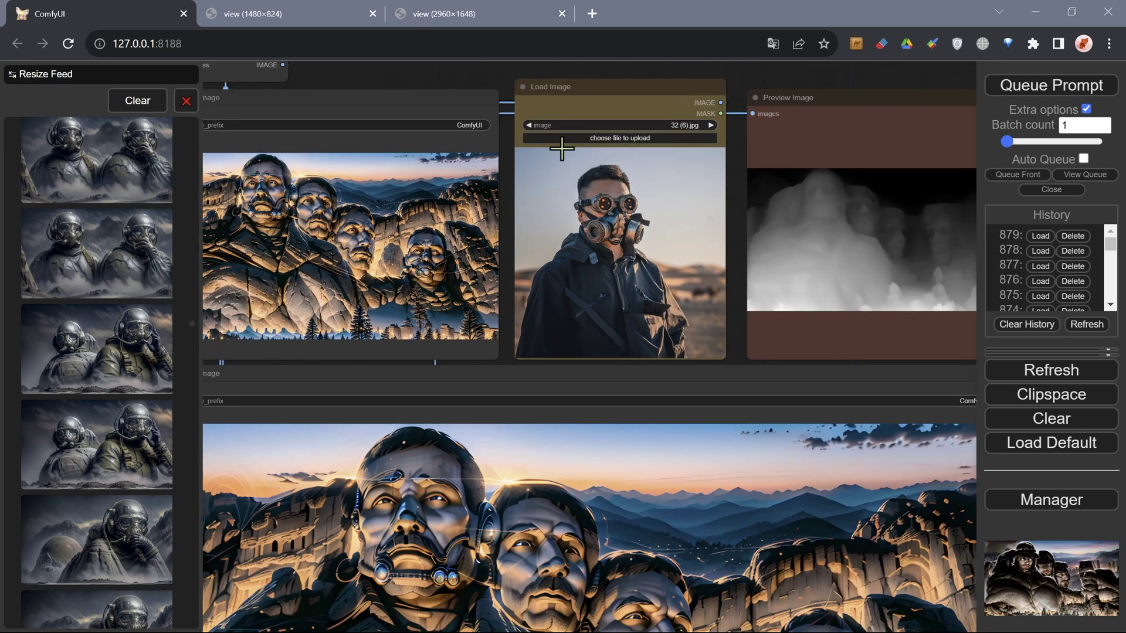
scroll(466, 80, up, 2)
drag(466, 79, 644, 99)
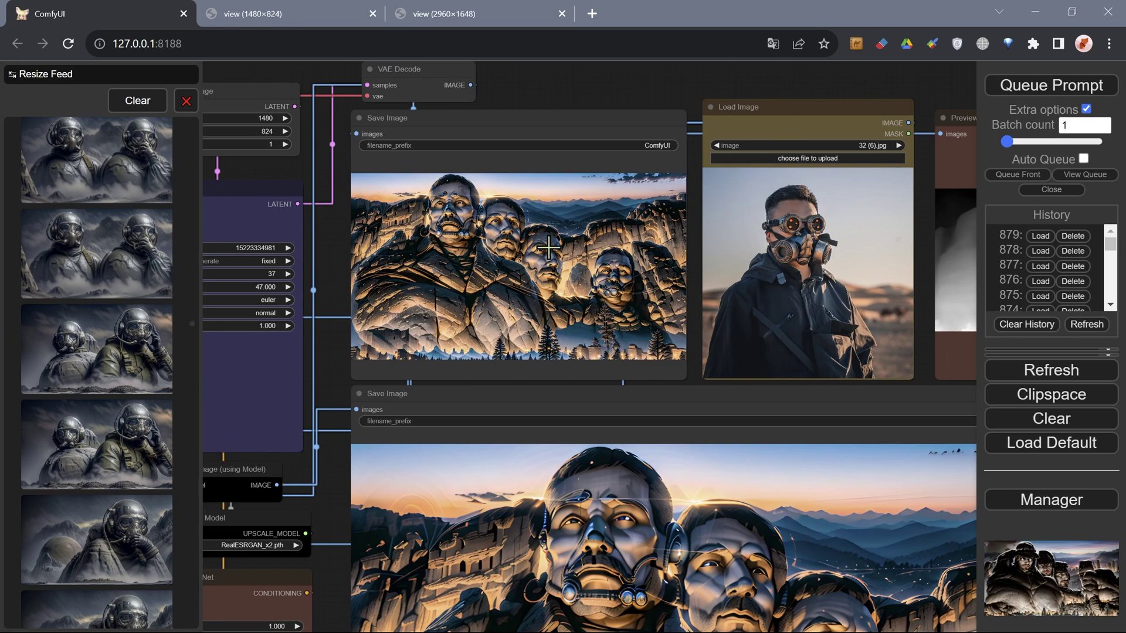
scroll(554, 221, down, 4)
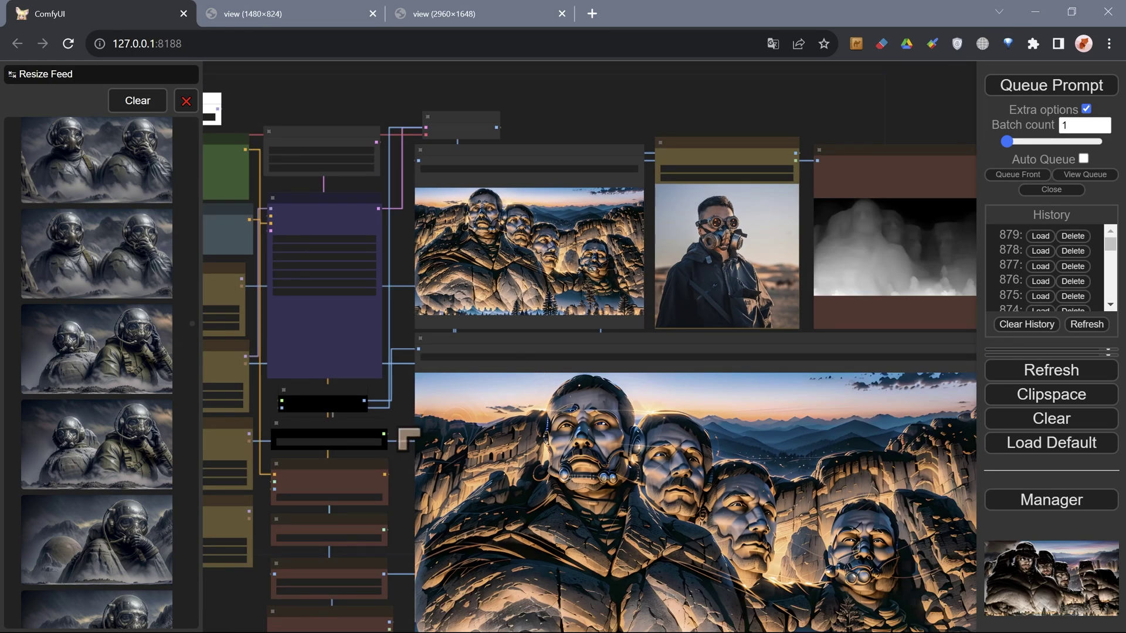
drag(409, 437, 348, 290)
scroll(457, 316, up, 2)
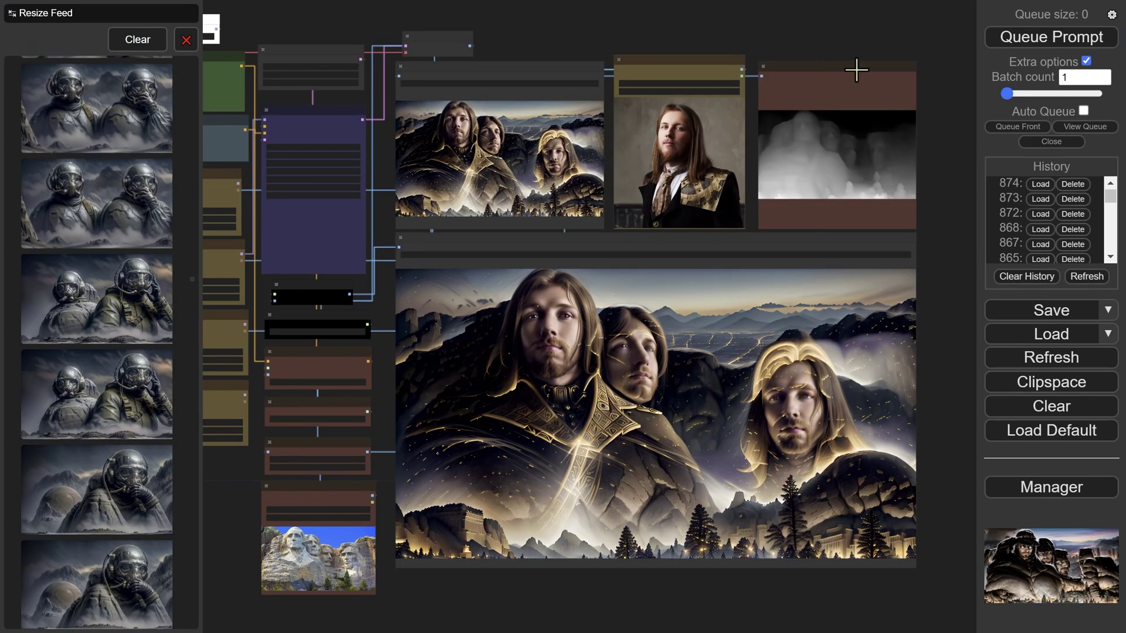
scroll(732, 106, up, 1)
scroll(690, 110, down, 2)
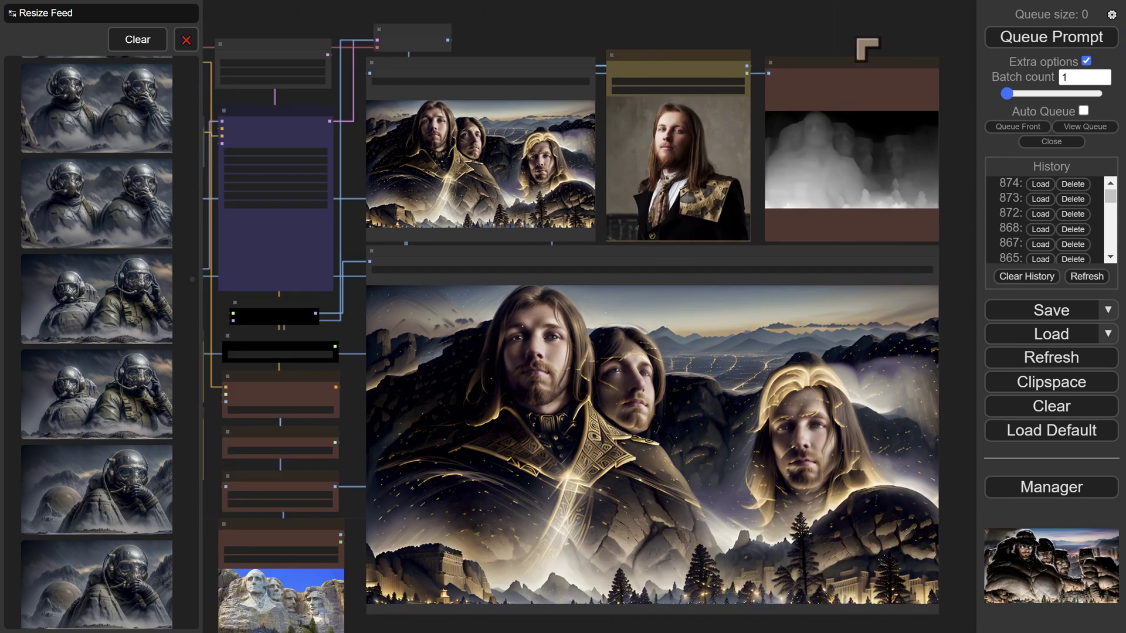
drag(866, 49, 843, 40)
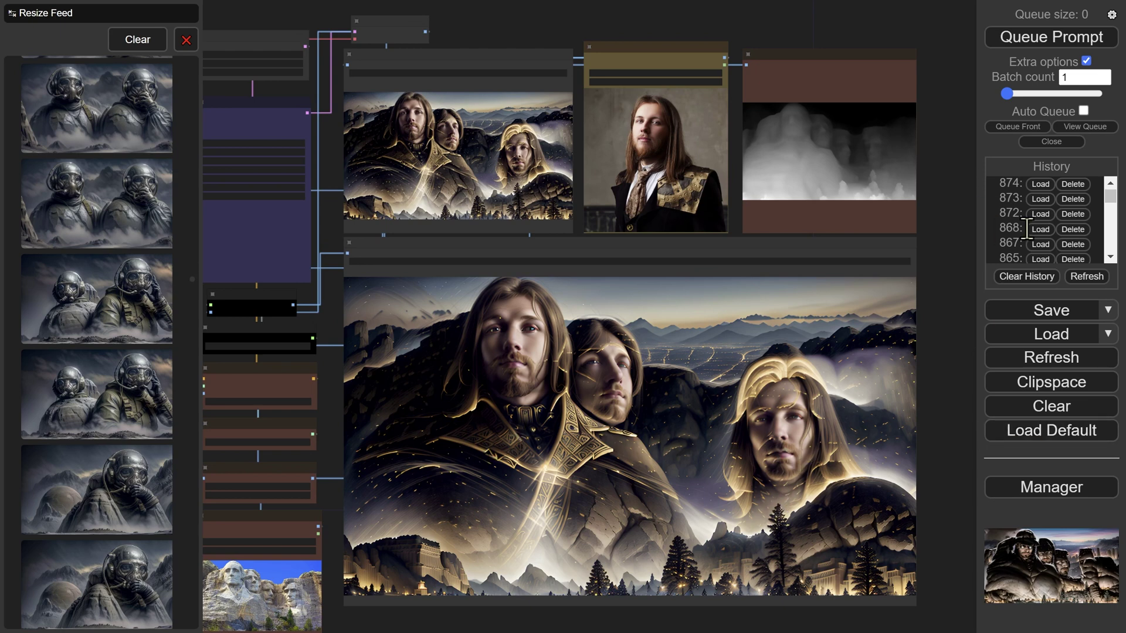
- Load history runs 872 and 868, then enlarge the depth map preview and shift it left
click(1042, 215)
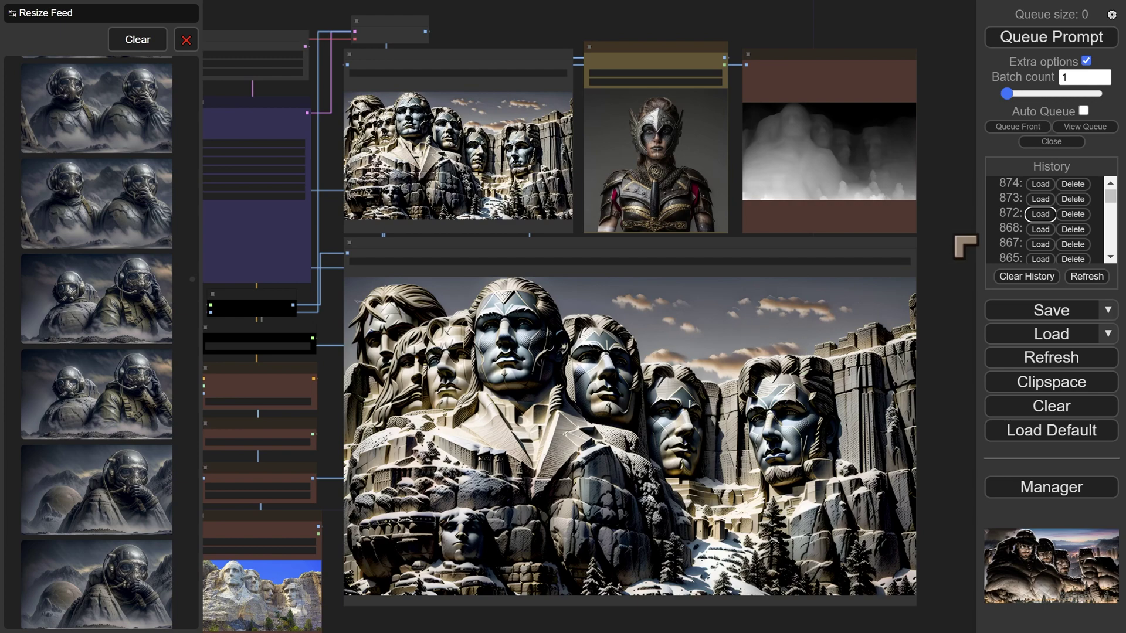
click(1043, 230)
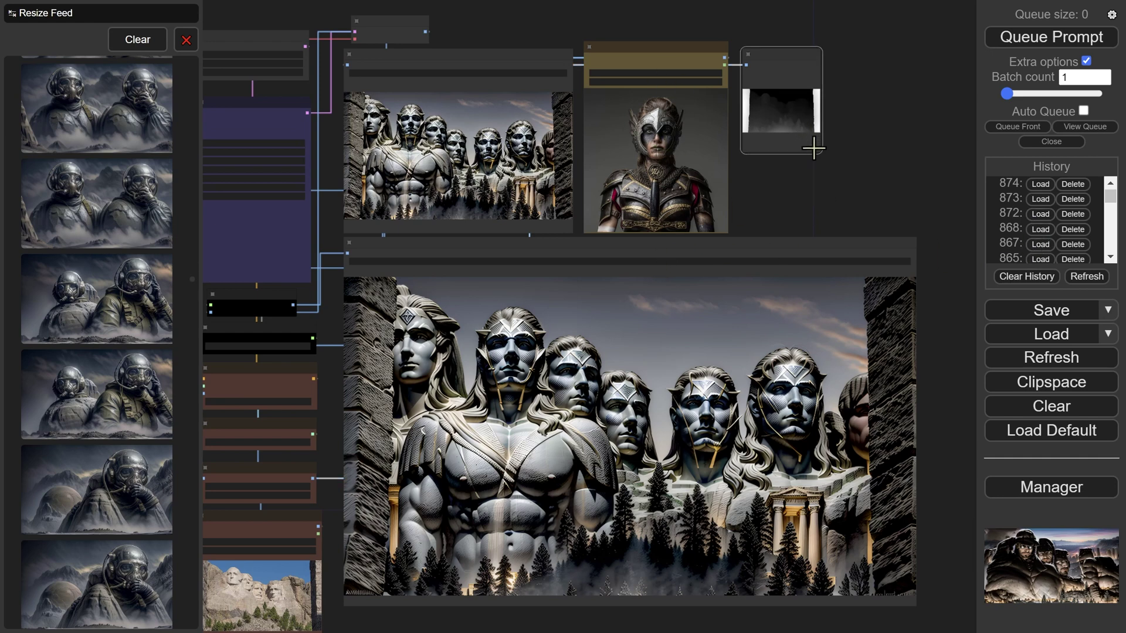
drag(821, 155, 946, 234)
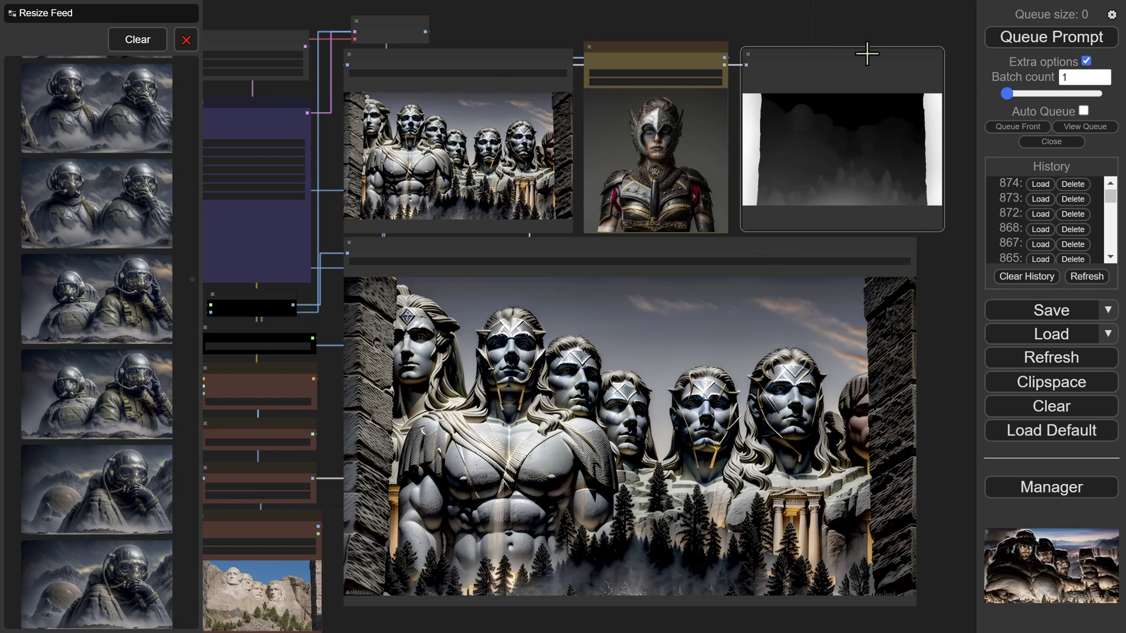
drag(862, 51, 804, 46)
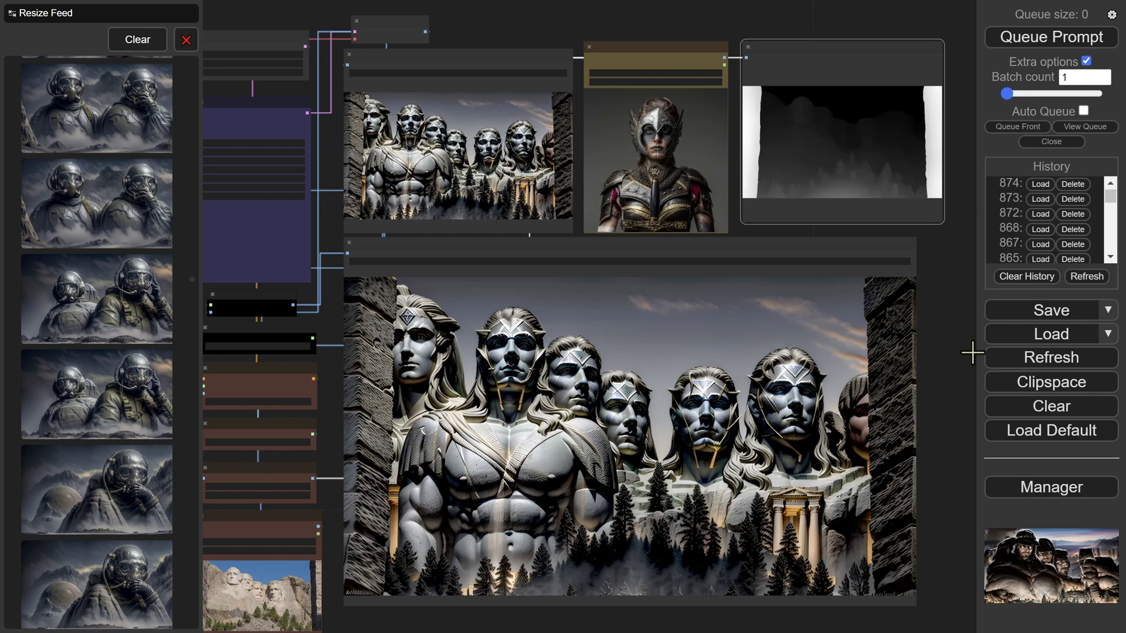
- Step through history runs 868, 867 and 865 to compare their results
click(1038, 228)
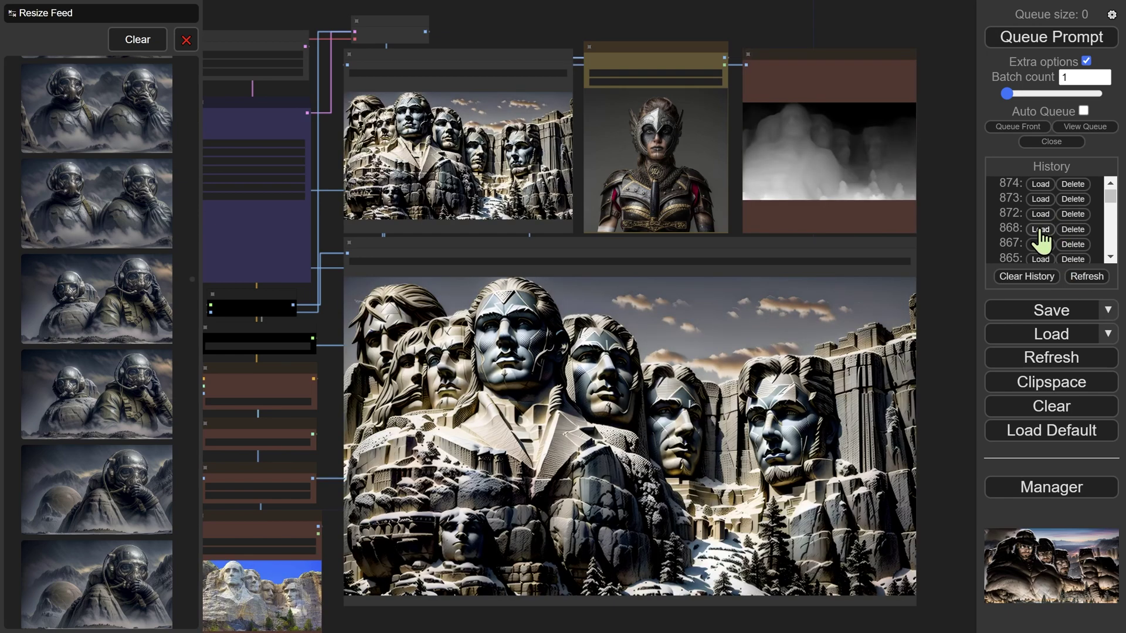
click(1039, 244)
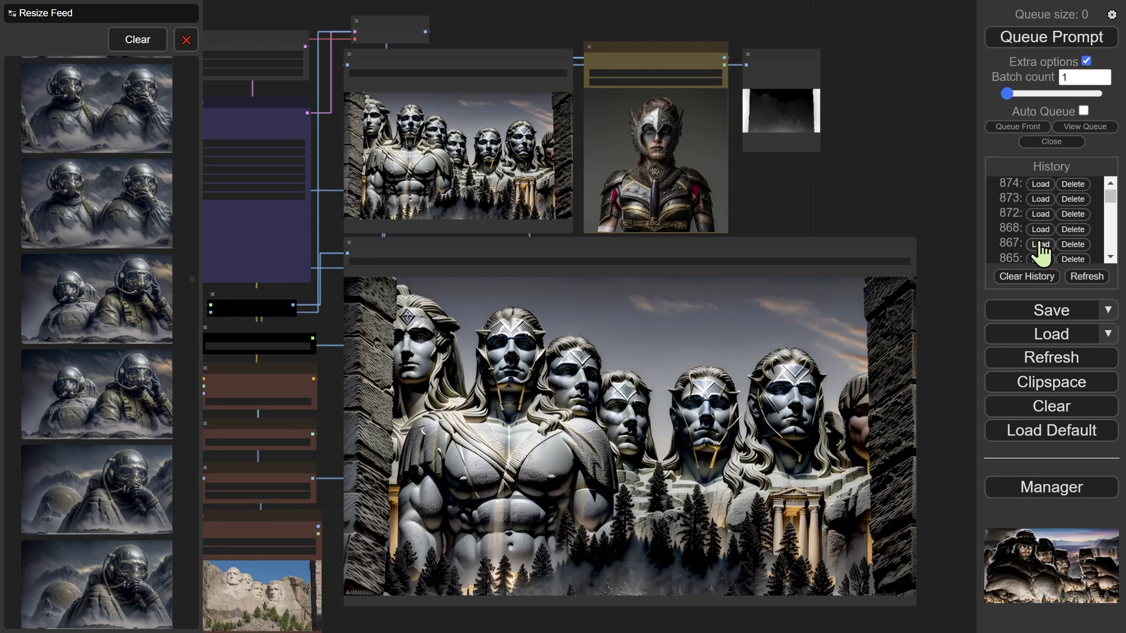
click(1039, 259)
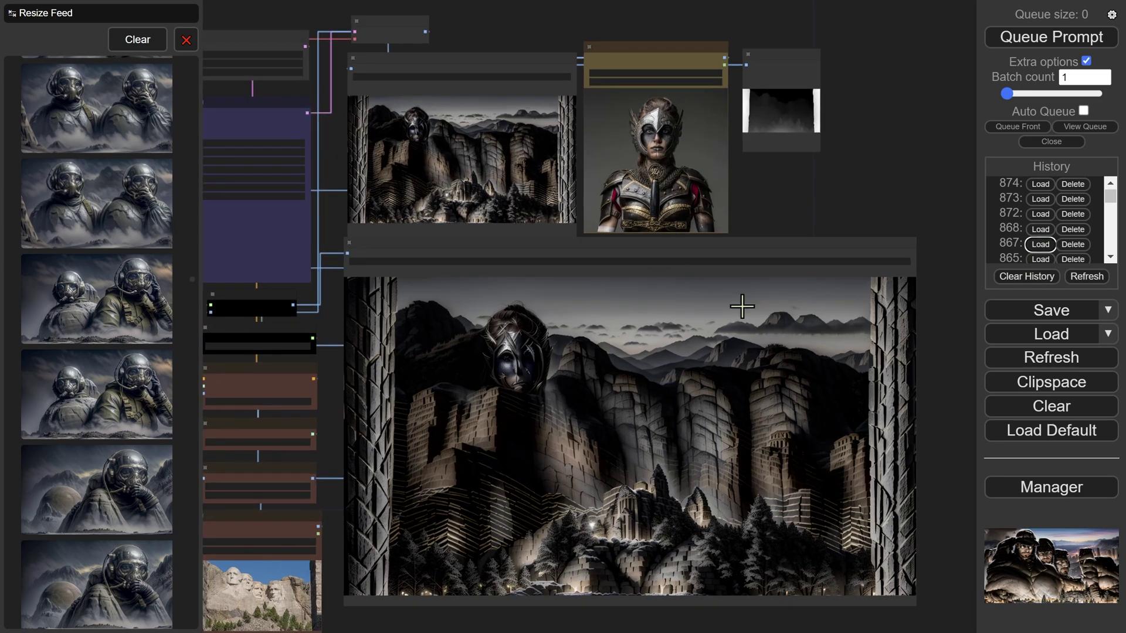
- Load history runs 864 and 863, ending on the golden Roman legionary warriors
click(1039, 259)
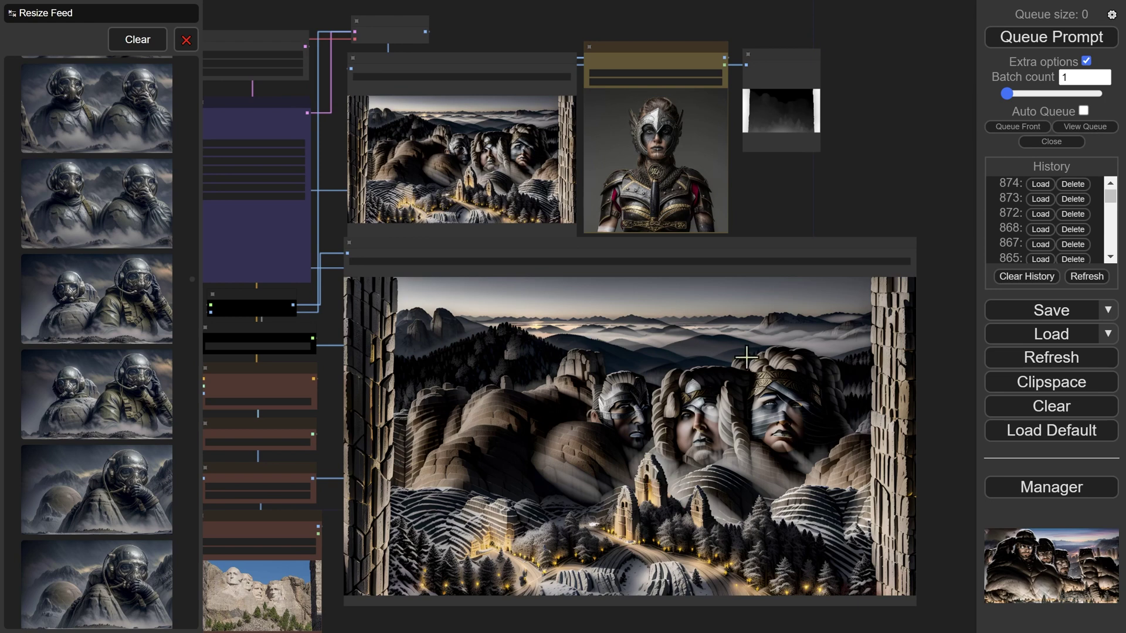
scroll(1043, 235, down, 2)
click(1040, 196)
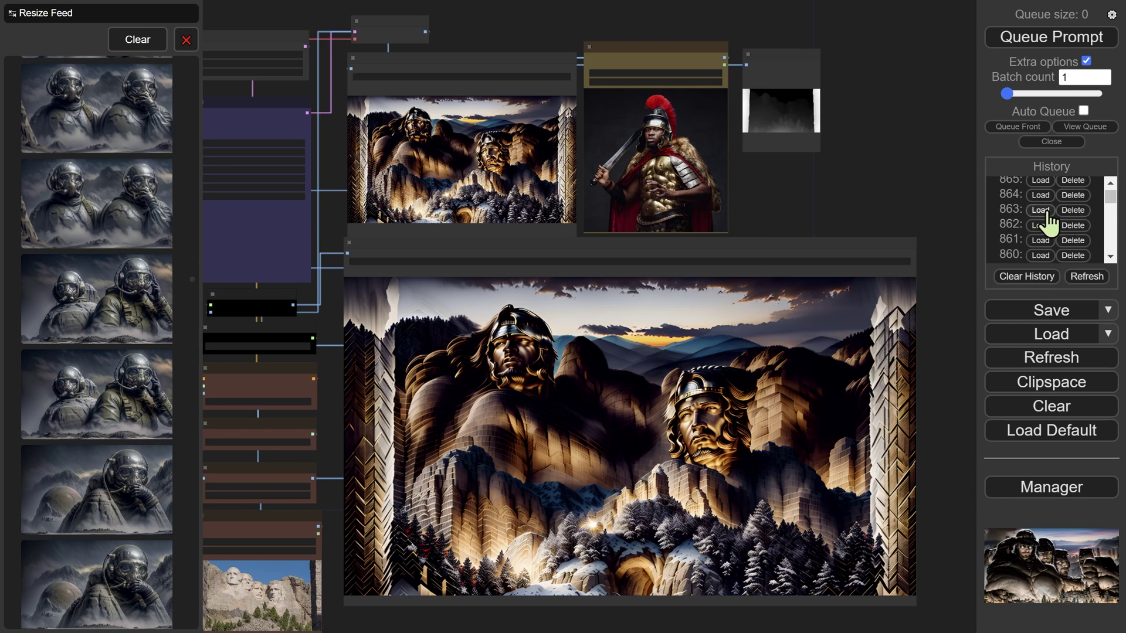
click(1041, 211)
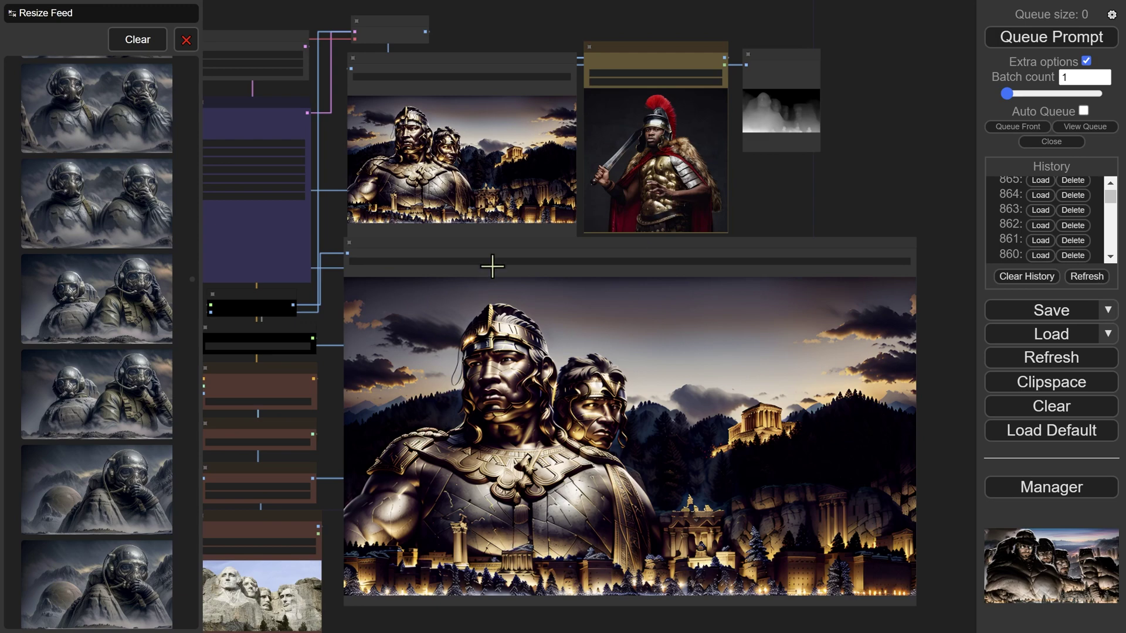
scroll(492, 266, up, 3)
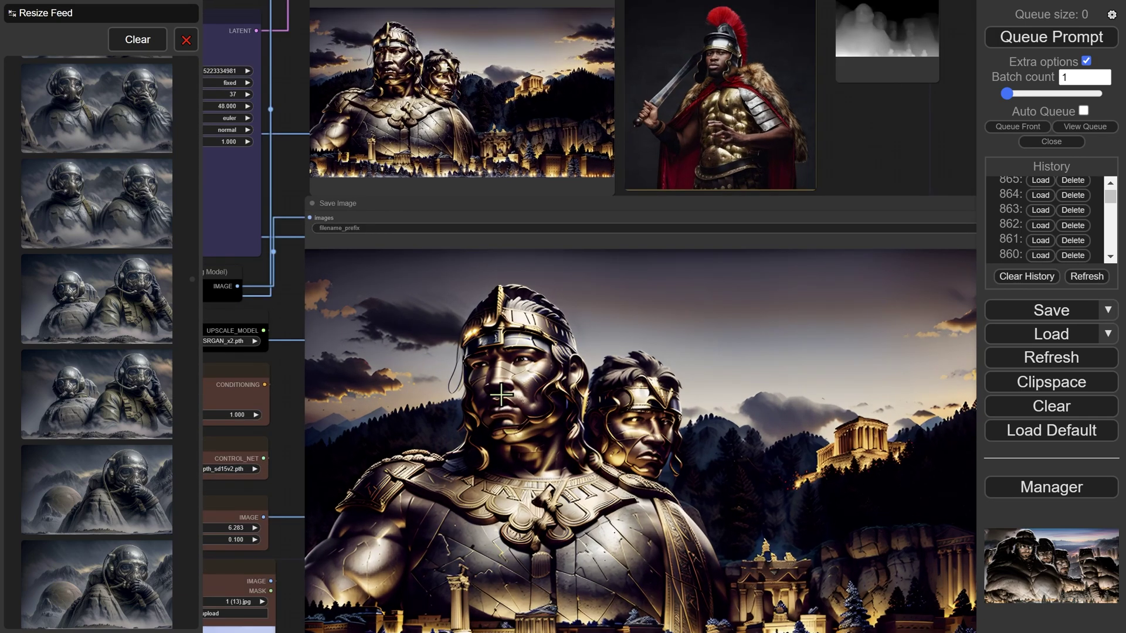
- Pan and zoom the node graph to center it around the current output image
scroll(624, 420, down, 2)
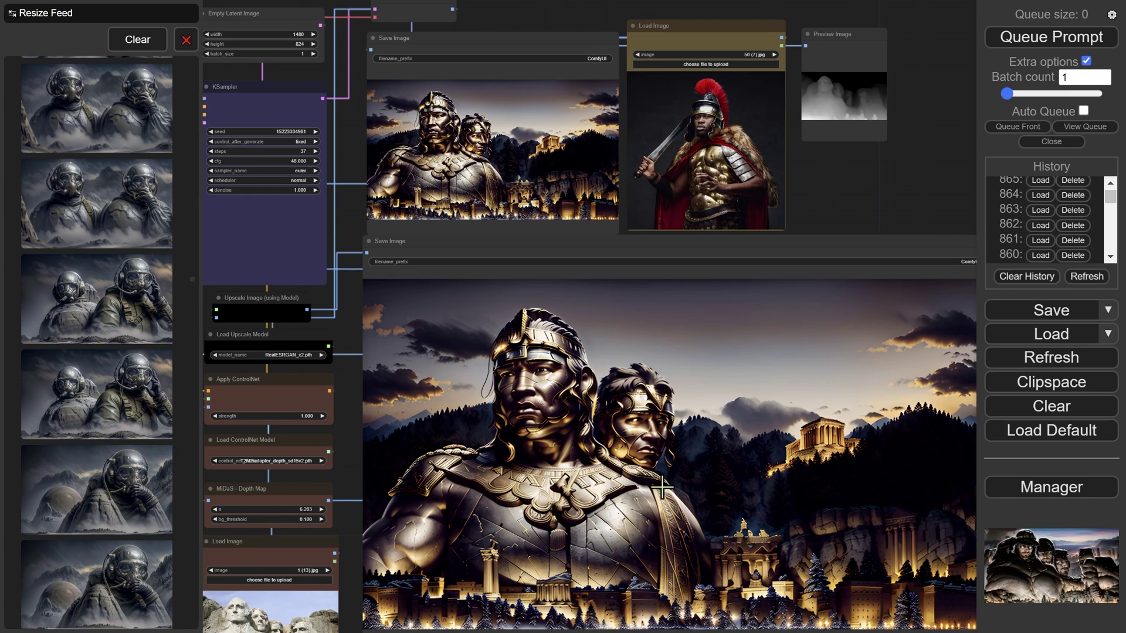
scroll(661, 487, down, 1)
scroll(709, 466, up, 1)
drag(918, 187, 895, 115)
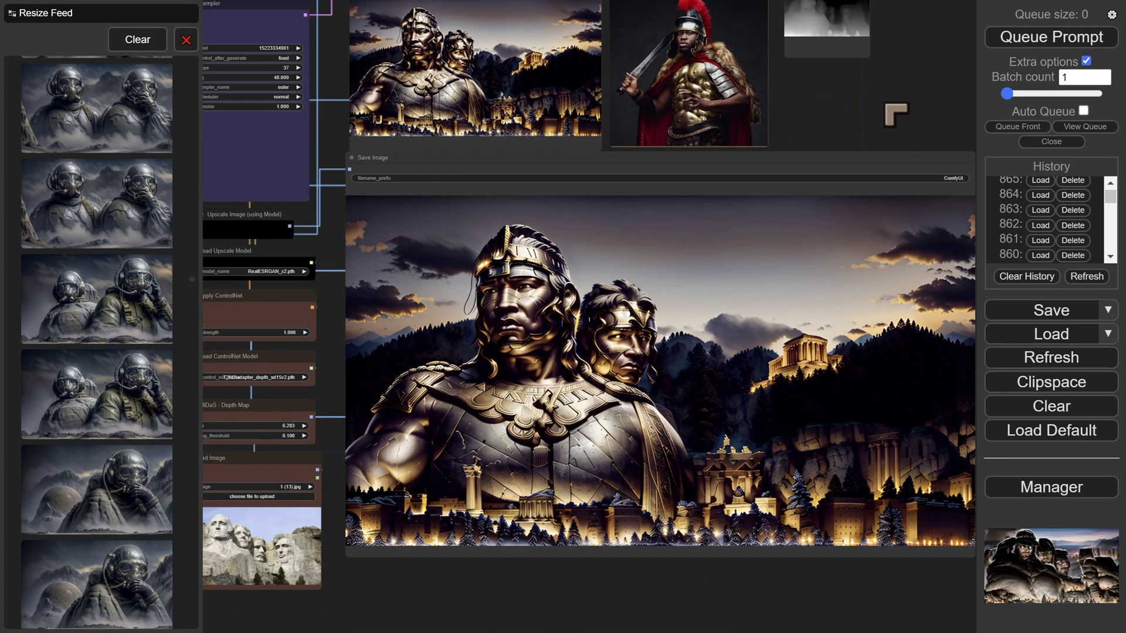
scroll(510, 244, up, 2)
scroll(579, 375, down, 1)
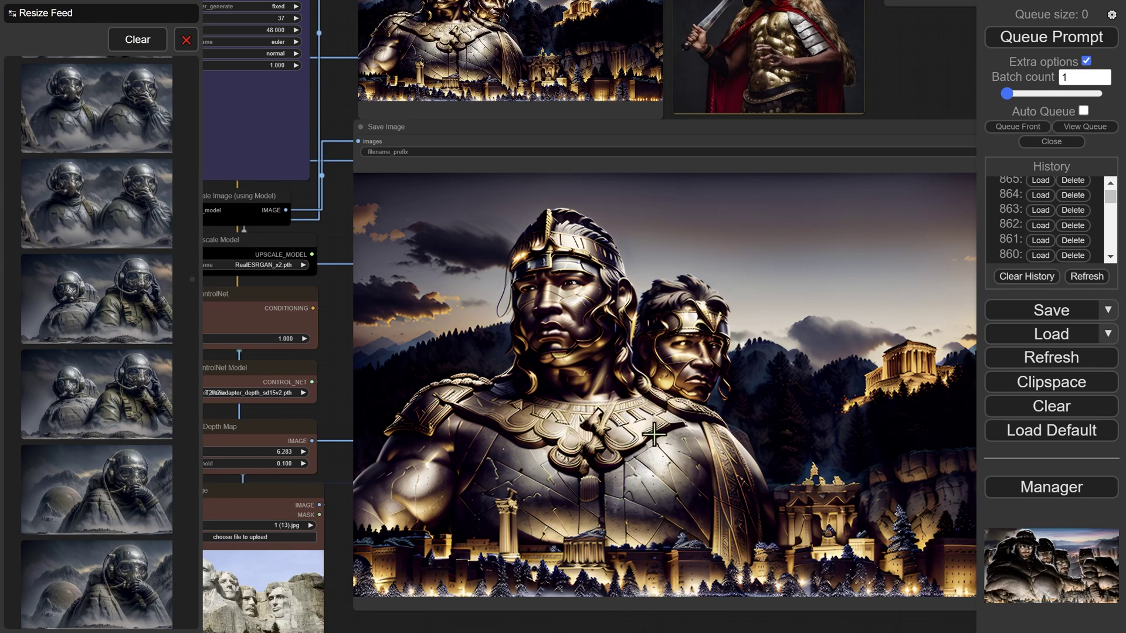
scroll(654, 435, down, 1)
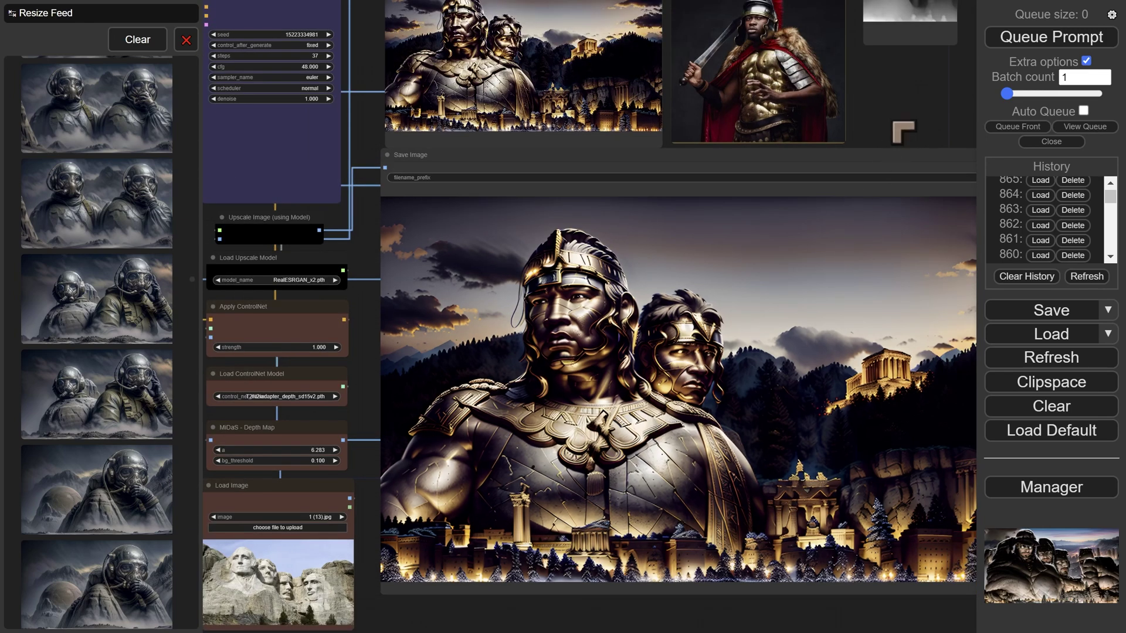
drag(909, 138, 773, 63)
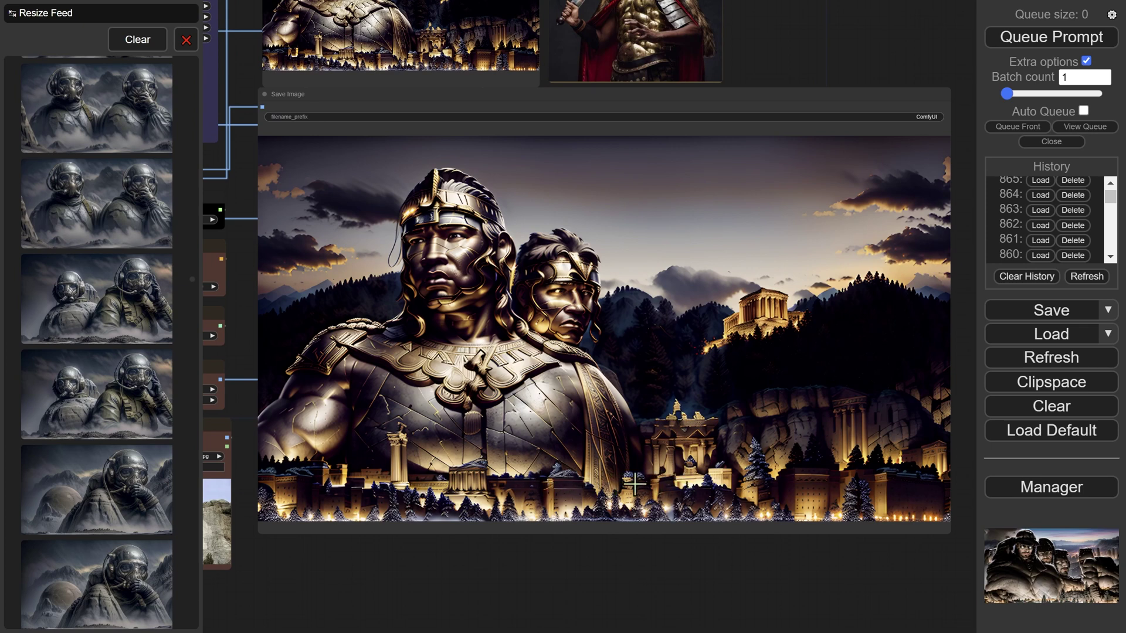
- Load history run 862 with the fur-cloaked Roman soldier reference and bring its previews into view
click(1039, 225)
scroll(806, 183, down, 1)
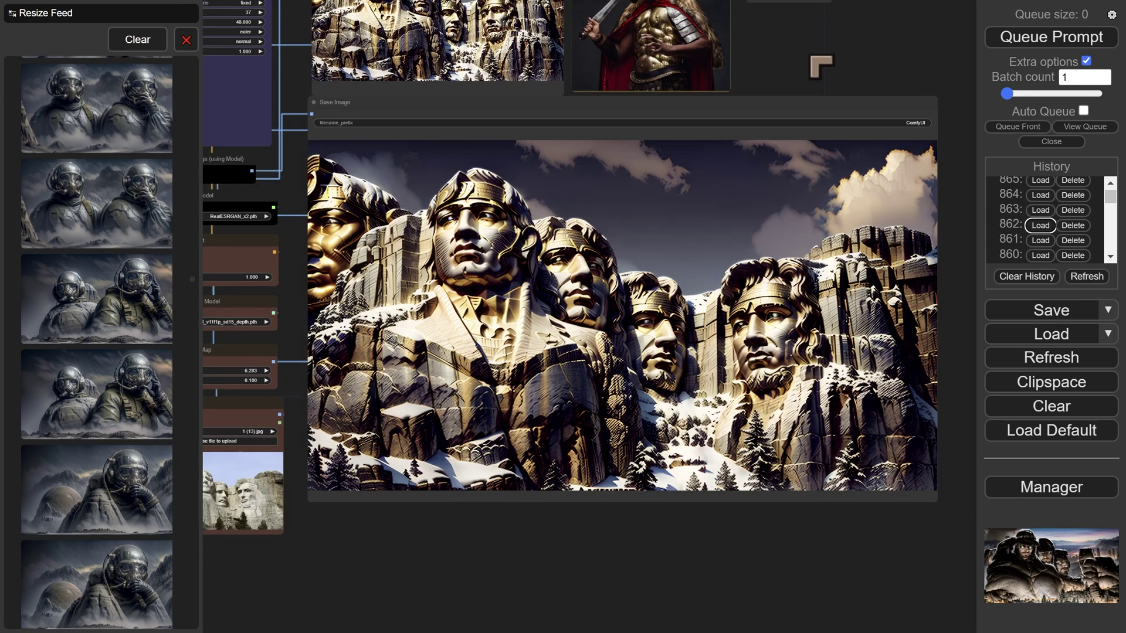
drag(820, 66, 844, 171)
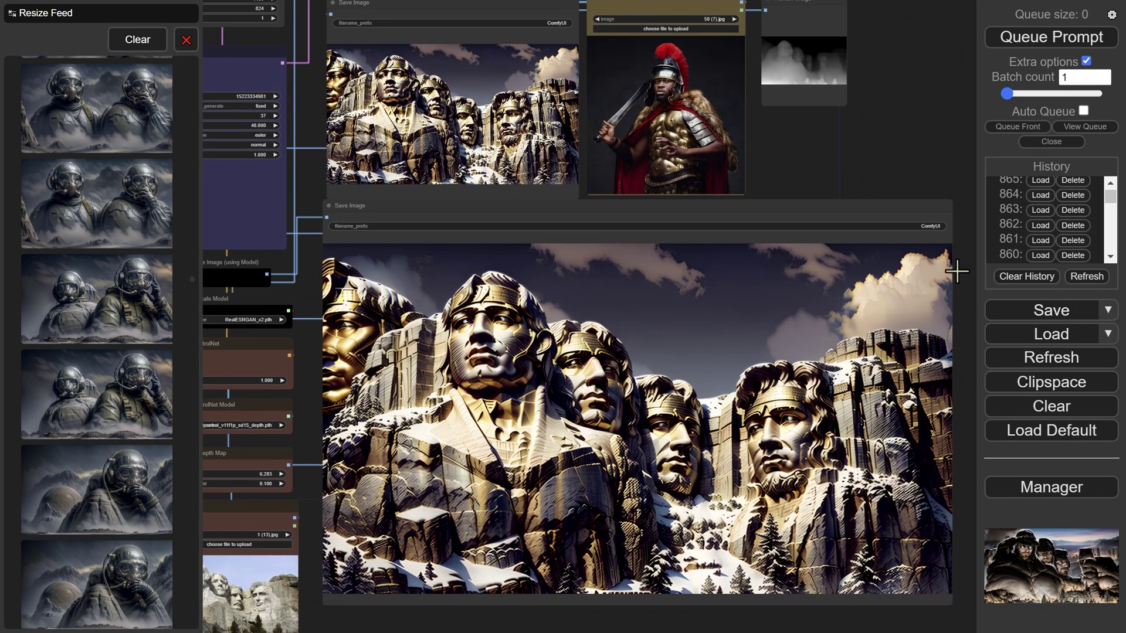
- Load history runs 860, 859 and 857, ending on the stone gas-masked colossus run
click(1039, 256)
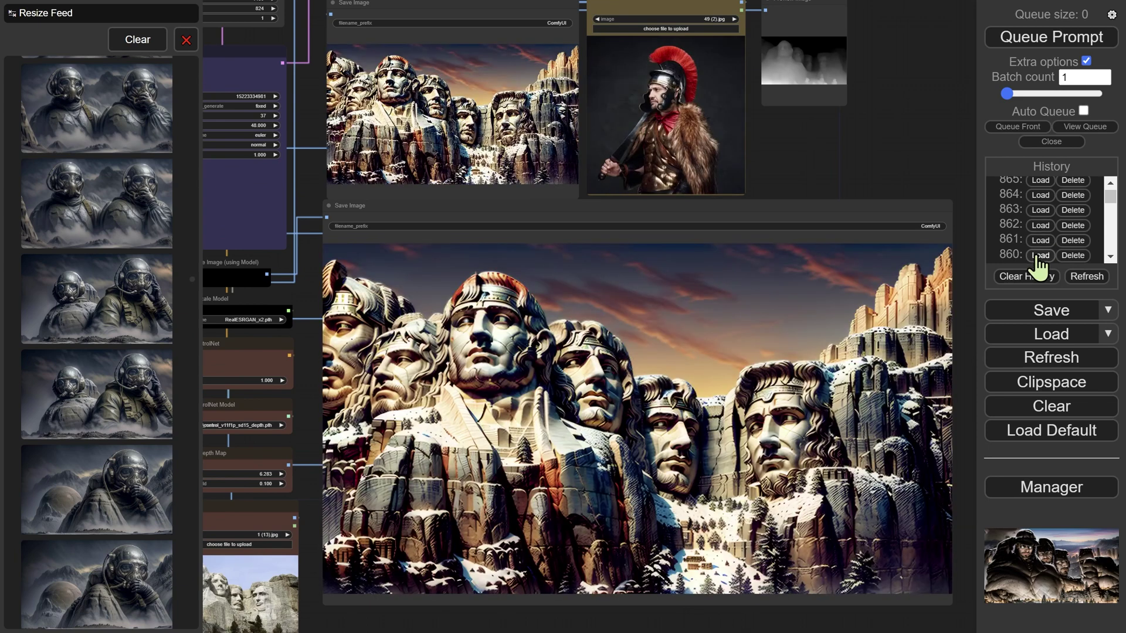
scroll(1039, 261, down, 2)
click(1039, 192)
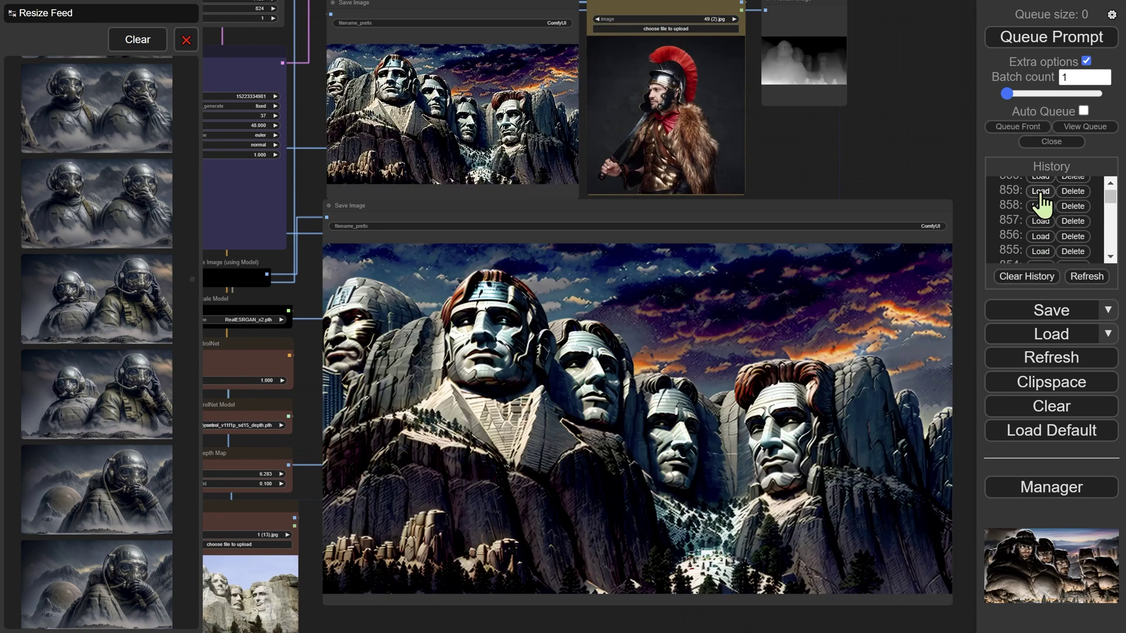
click(1040, 221)
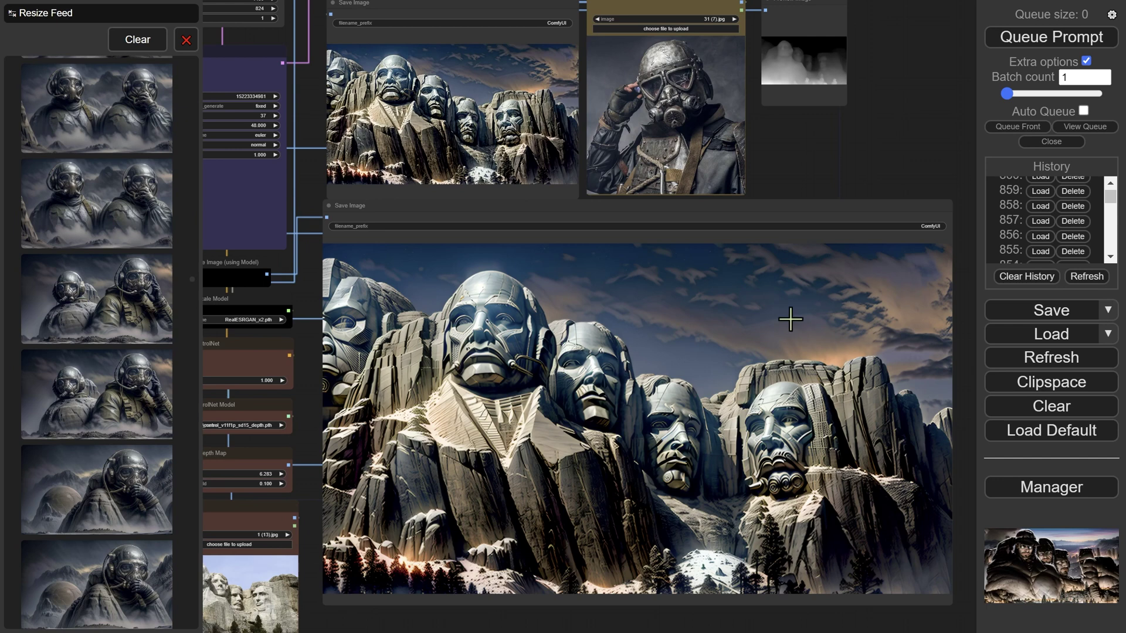
click(1039, 223)
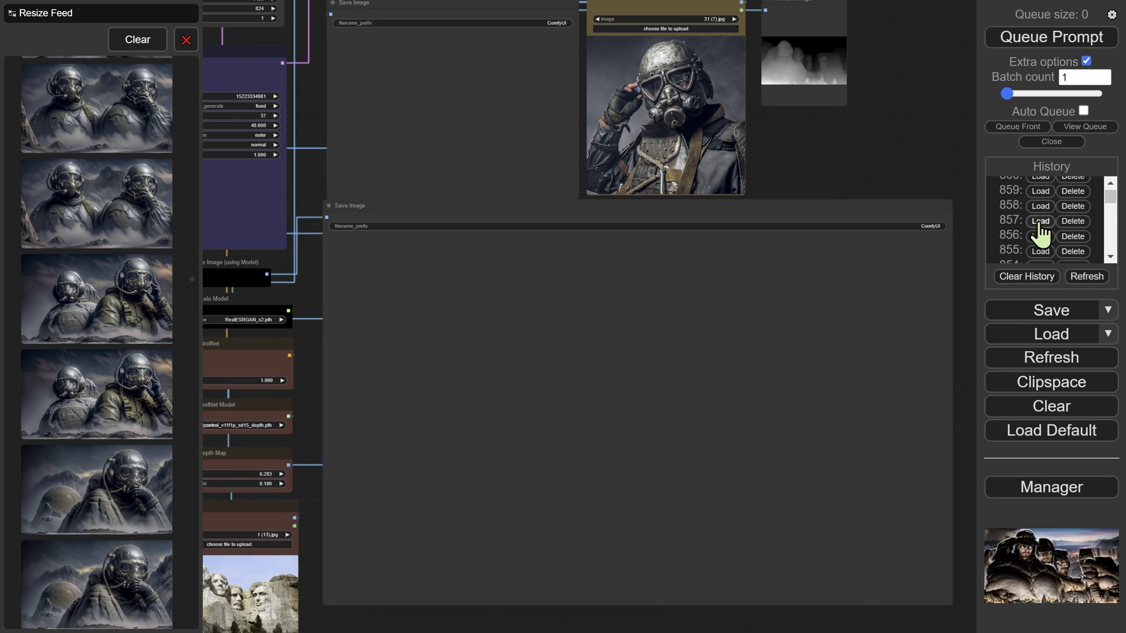
click(1038, 251)
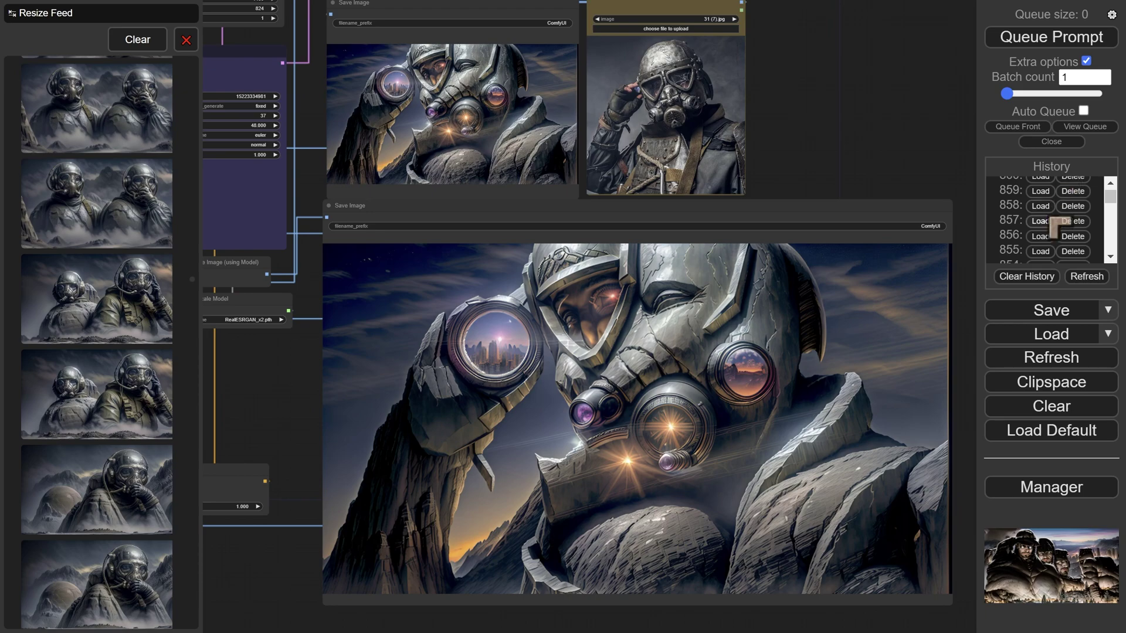
click(100, 131)
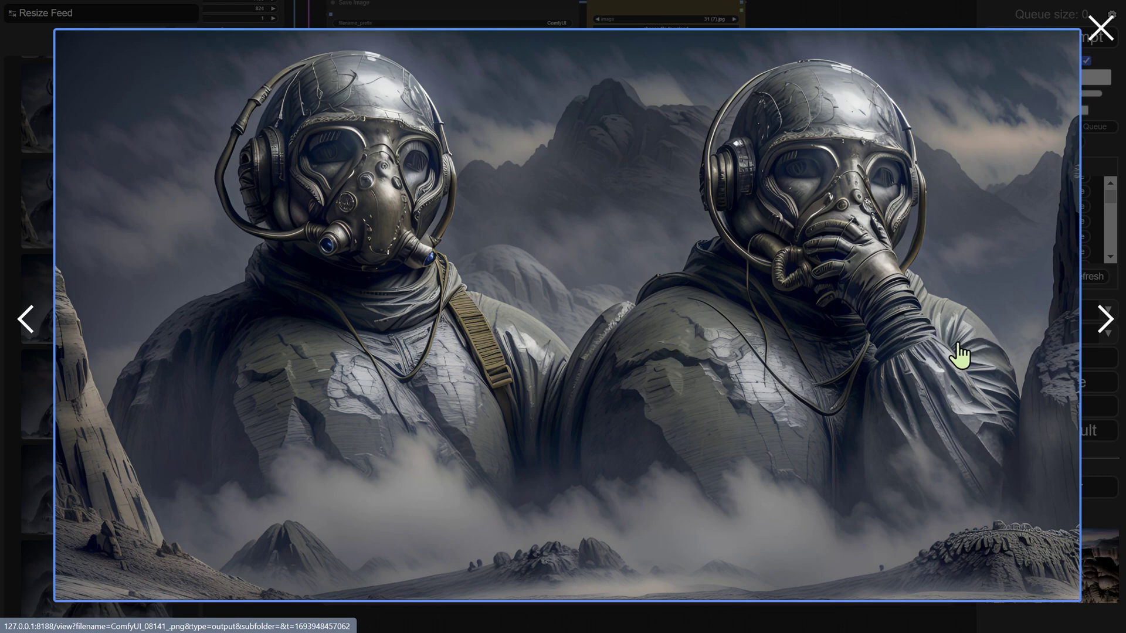
click(1107, 324)
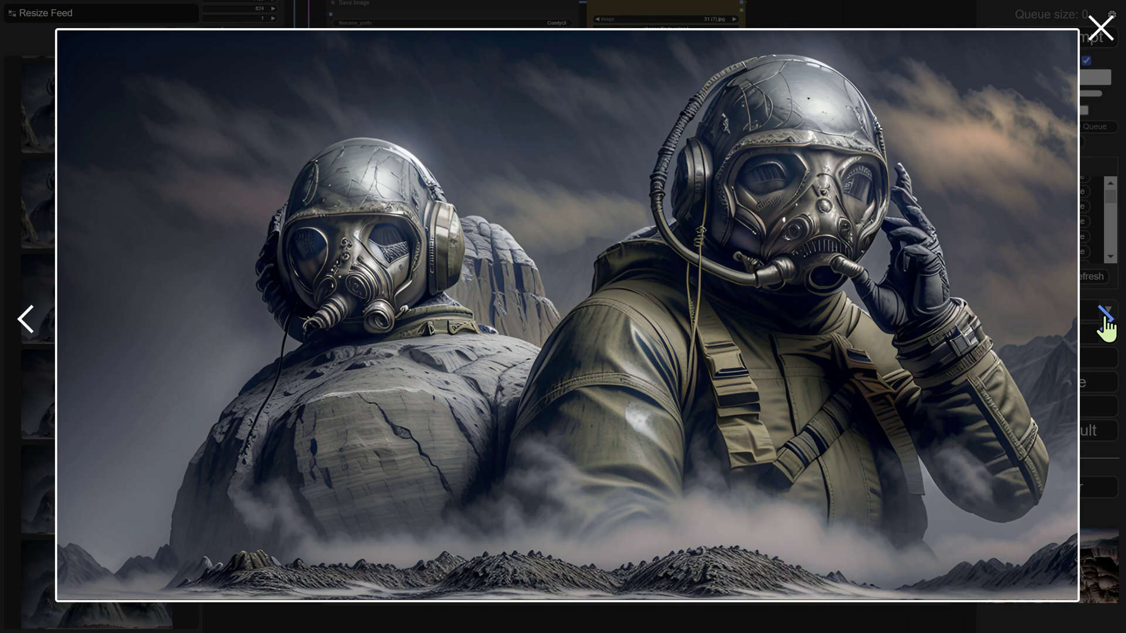
click(1106, 324)
click(1105, 325)
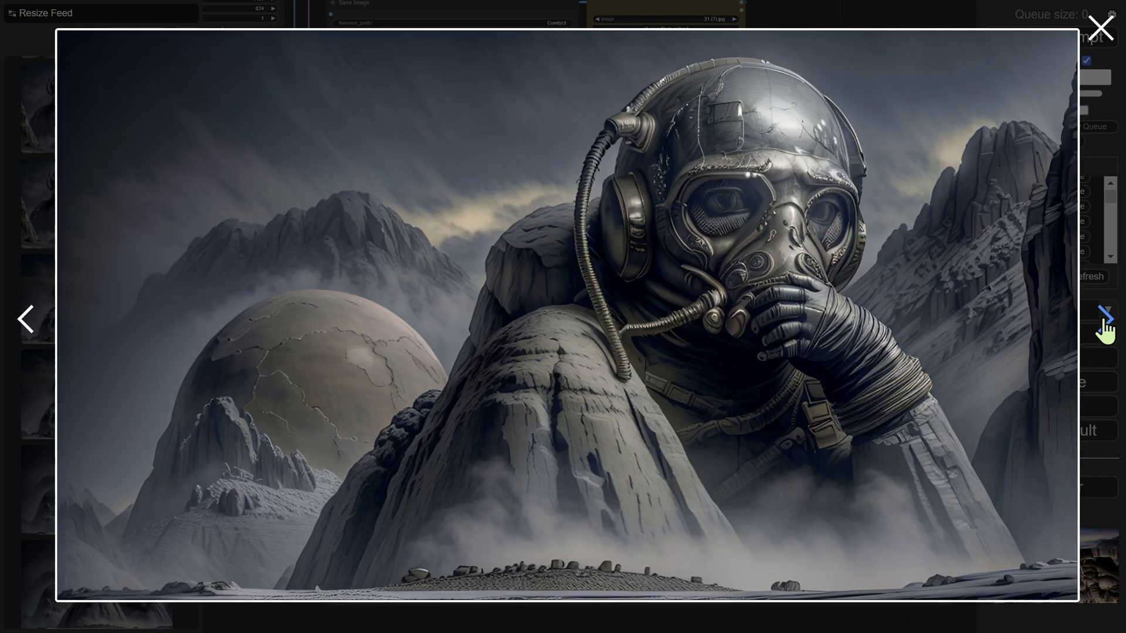
click(1106, 326)
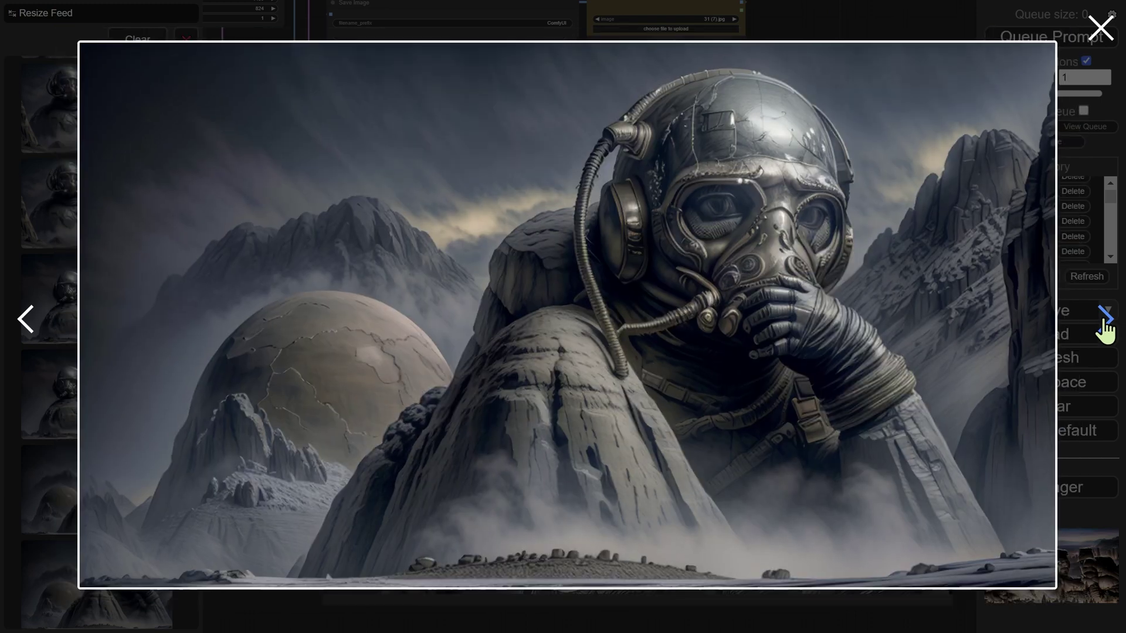
click(1100, 28)
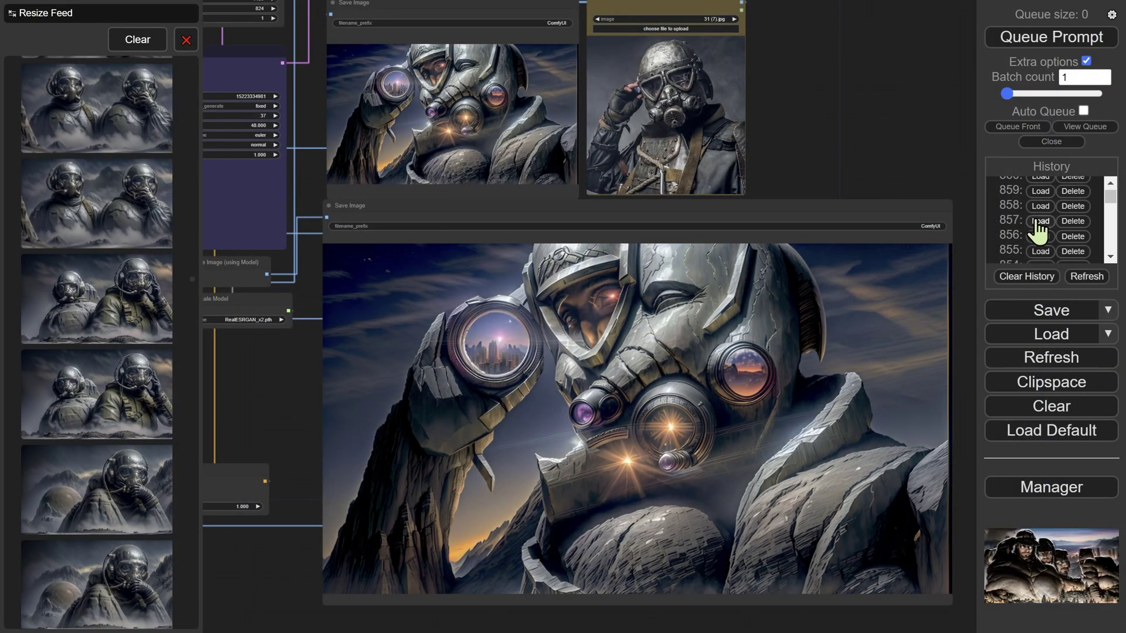
- Load history entry 855 and pan to view the silver-masked giants above the night city
click(1040, 251)
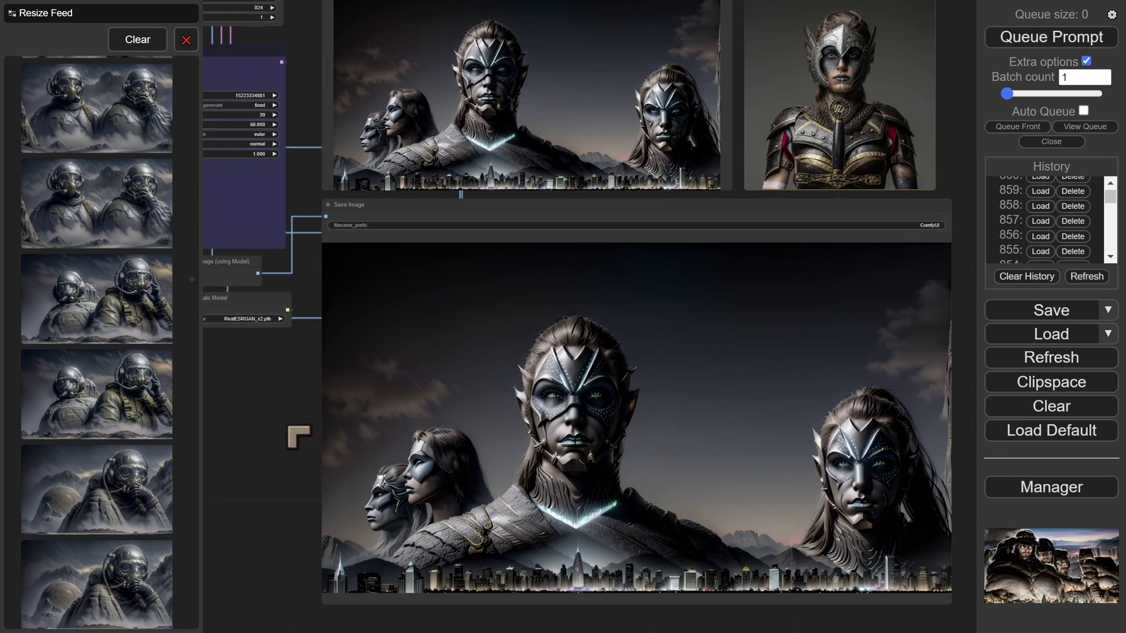
drag(294, 440, 281, 440)
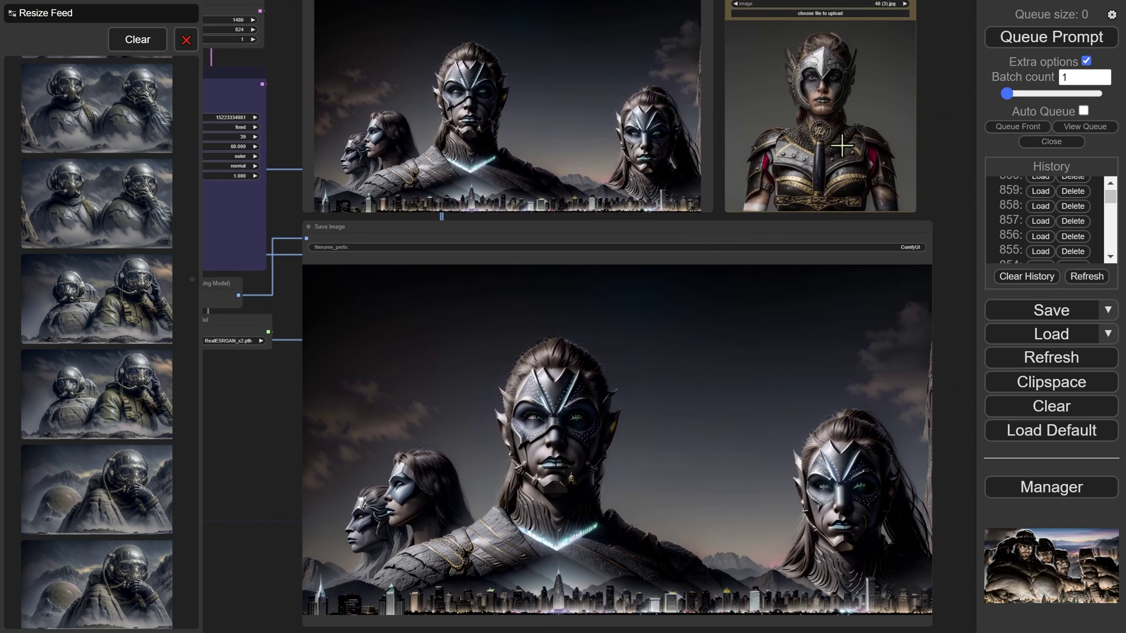
mouse_move(279, 490)
mouse_down()
mouse_move(269, 379)
mouse_move(278, 486)
mouse_up()
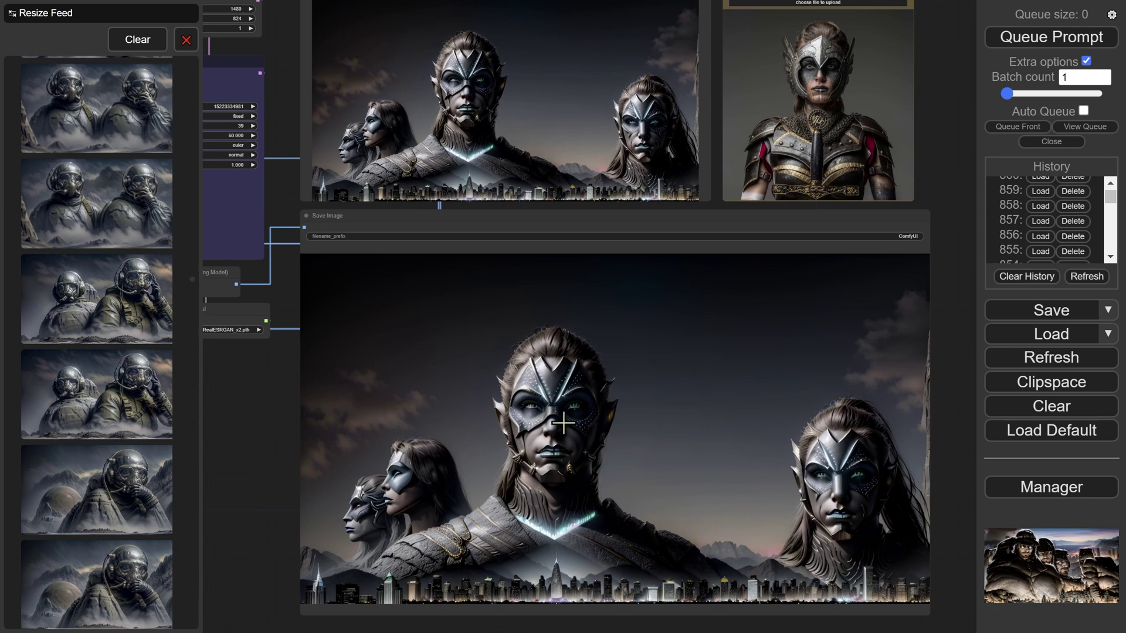
scroll(422, 554, up, 3)
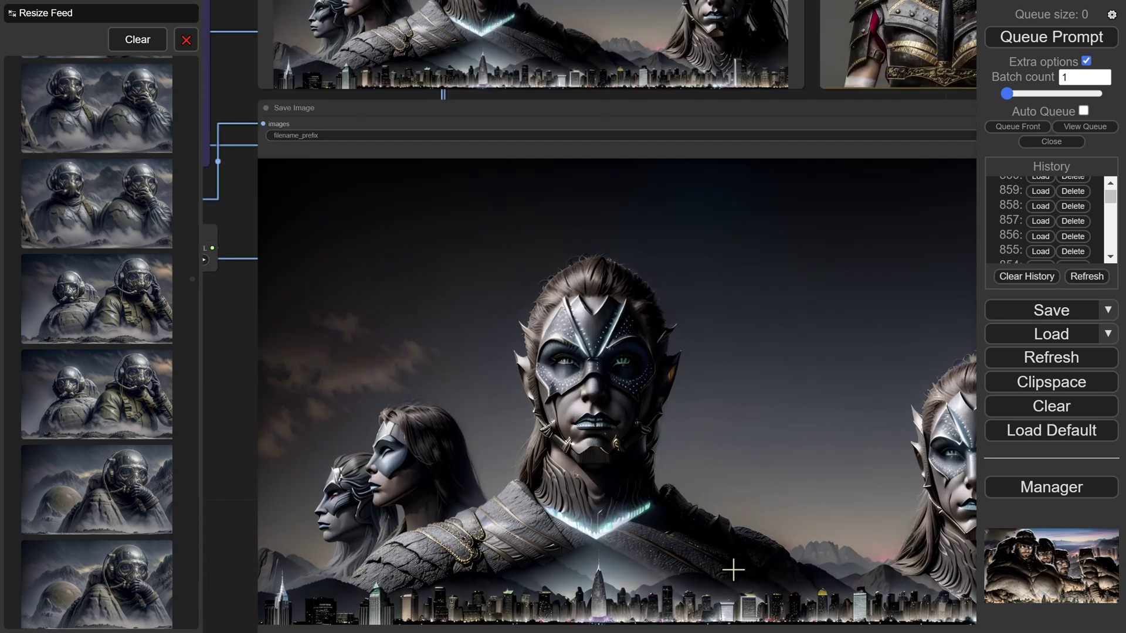
scroll(679, 544, down, 1)
scroll(678, 544, down, 1)
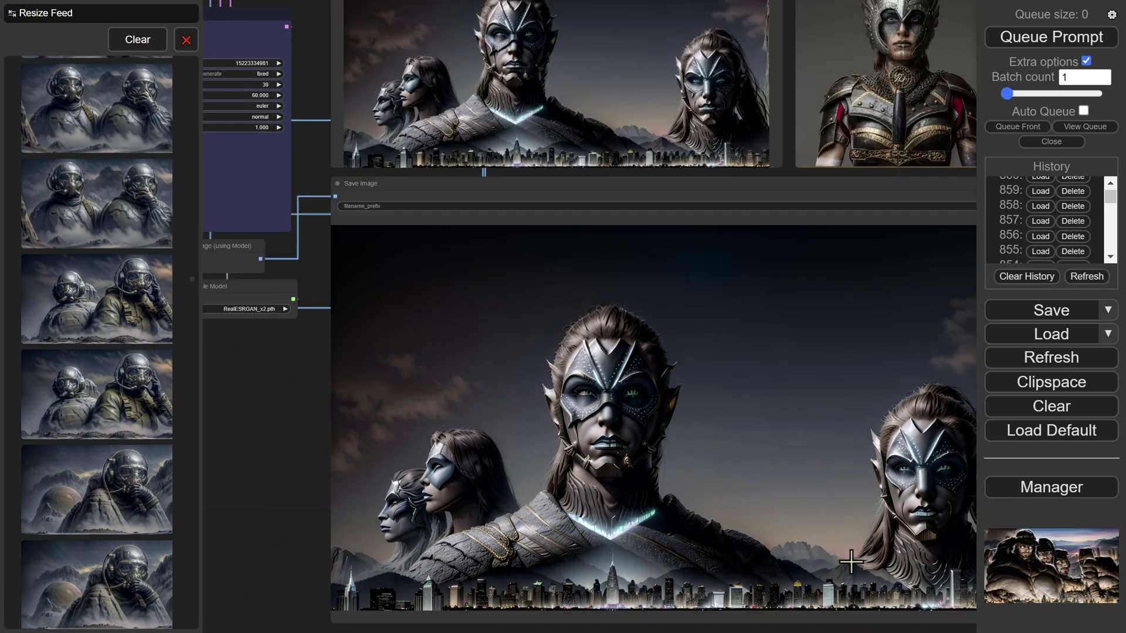
scroll(851, 562, down, 1)
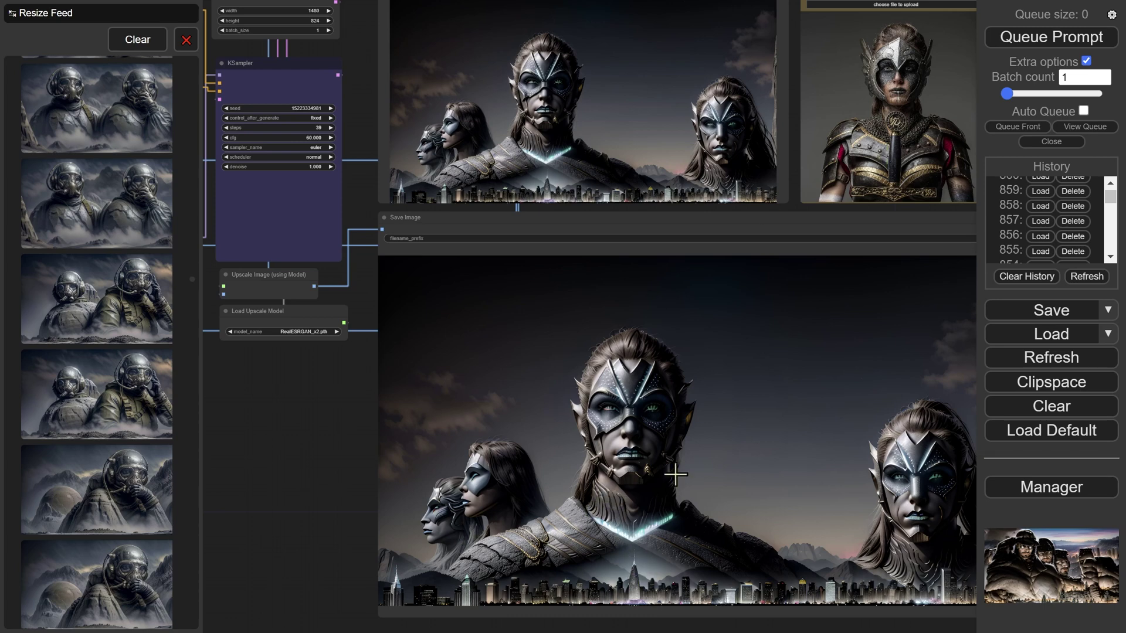
- Load the gas-mask, masked-figure and 851 runs, then pan to the neon-lit alien rock face
click(1041, 237)
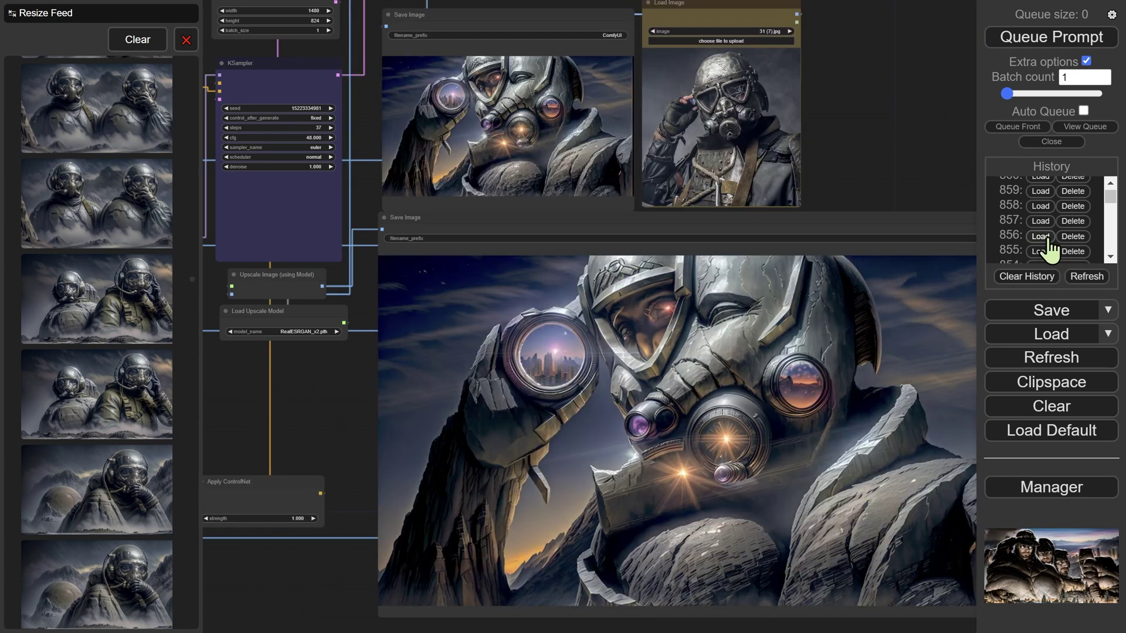
click(1041, 251)
scroll(1042, 232, down, 2)
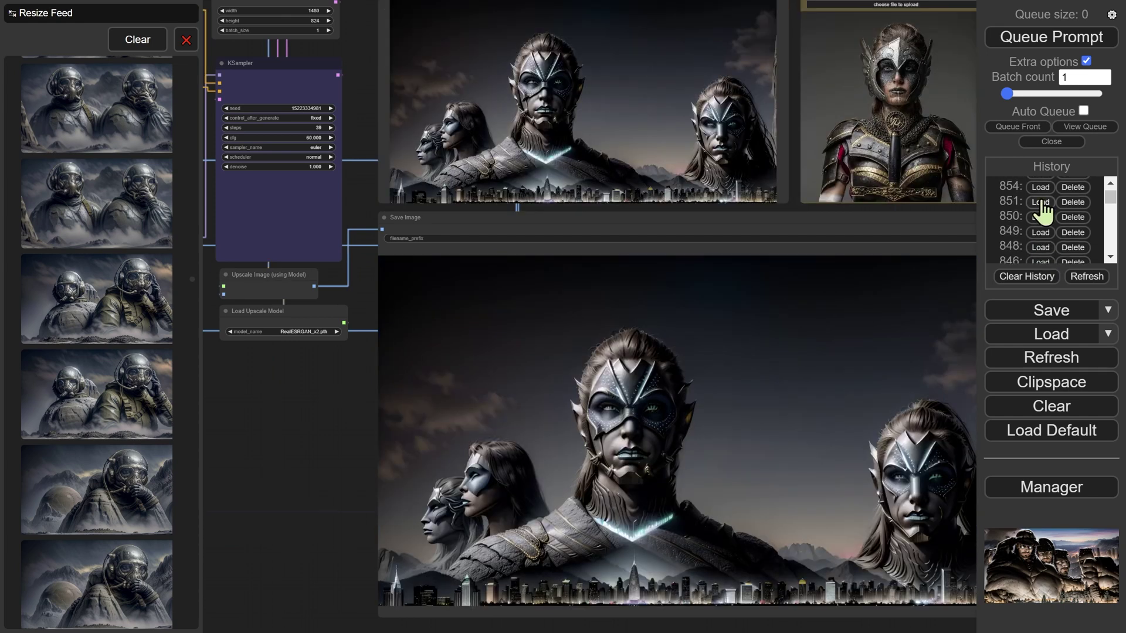
click(1040, 202)
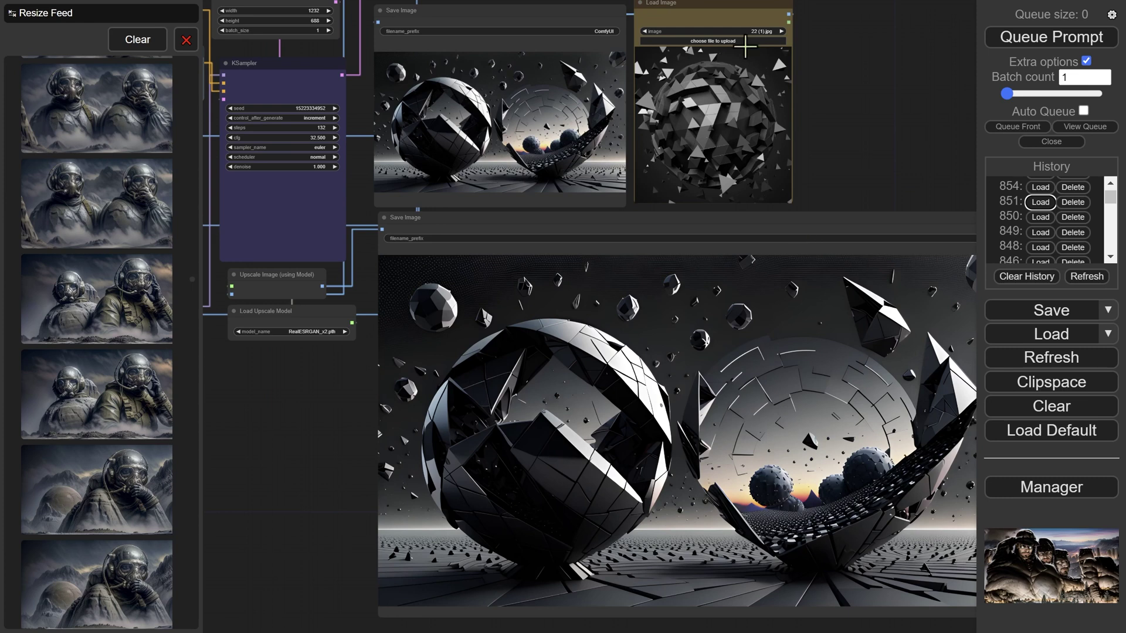
scroll(681, 93, up, 1)
scroll(681, 93, down, 1)
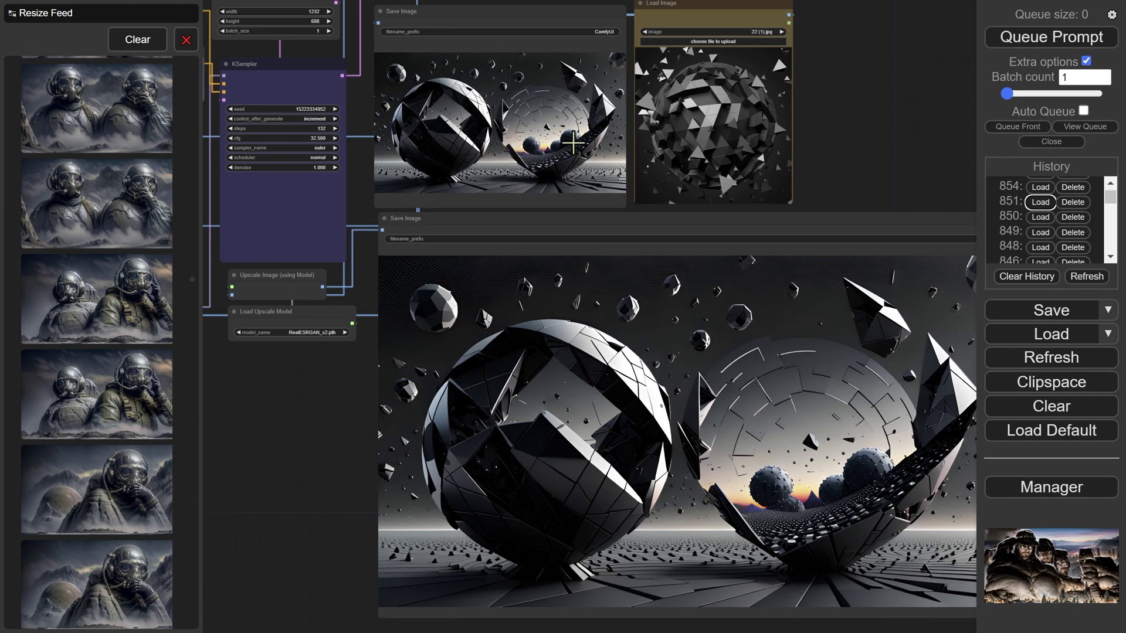
drag(834, 156, 864, 174)
scroll(818, 140, up, 2)
scroll(803, 133, down, 2)
scroll(807, 239, up, 1)
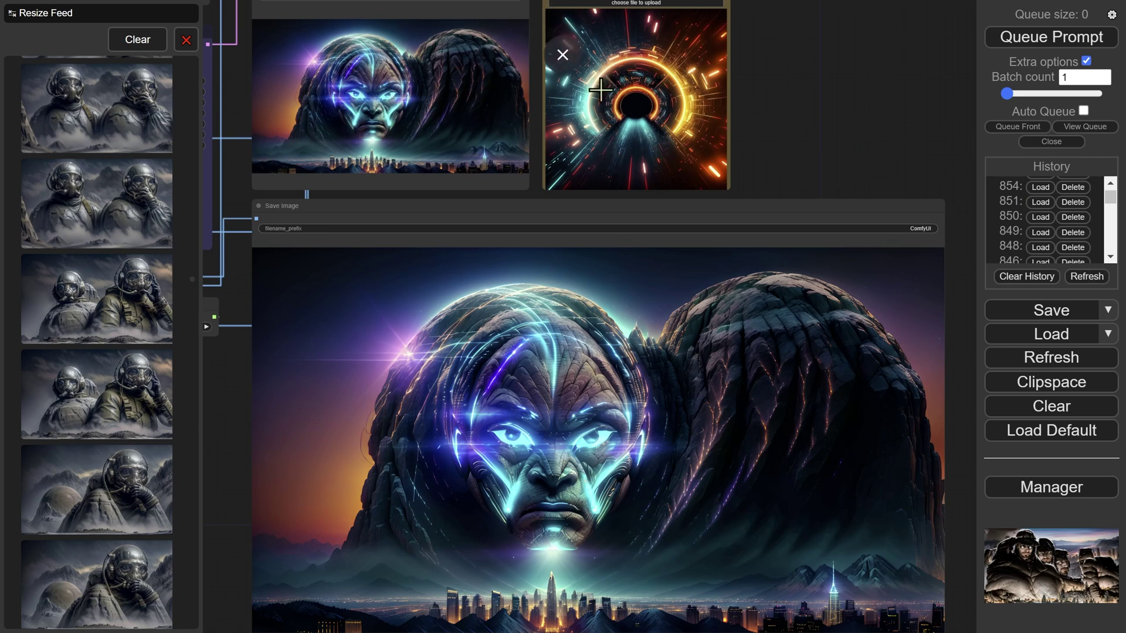
- Pan the node graph to reveal the output, VAE Decode, Load Image and KSampler nodes
drag(798, 166, 800, 118)
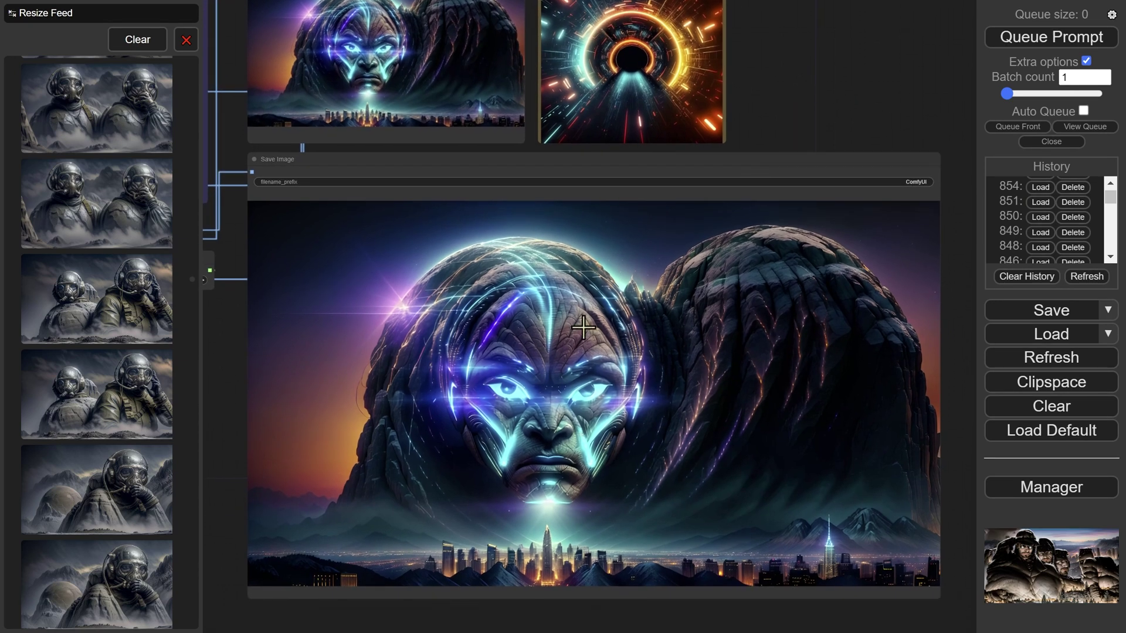
drag(849, 58, 814, 73)
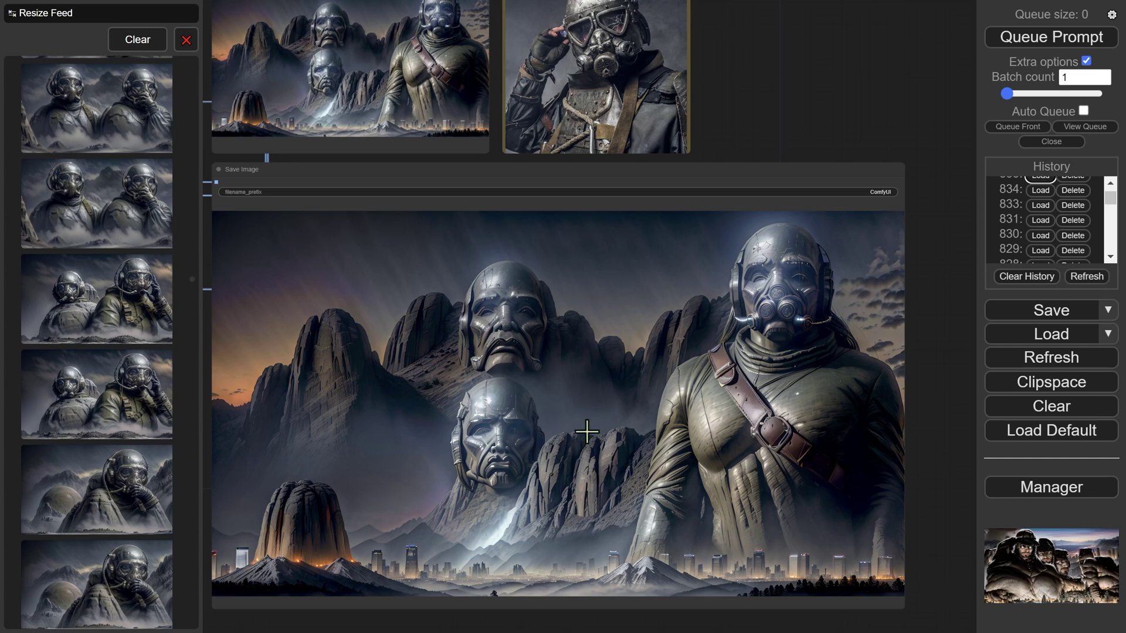
drag(799, 82, 786, 125)
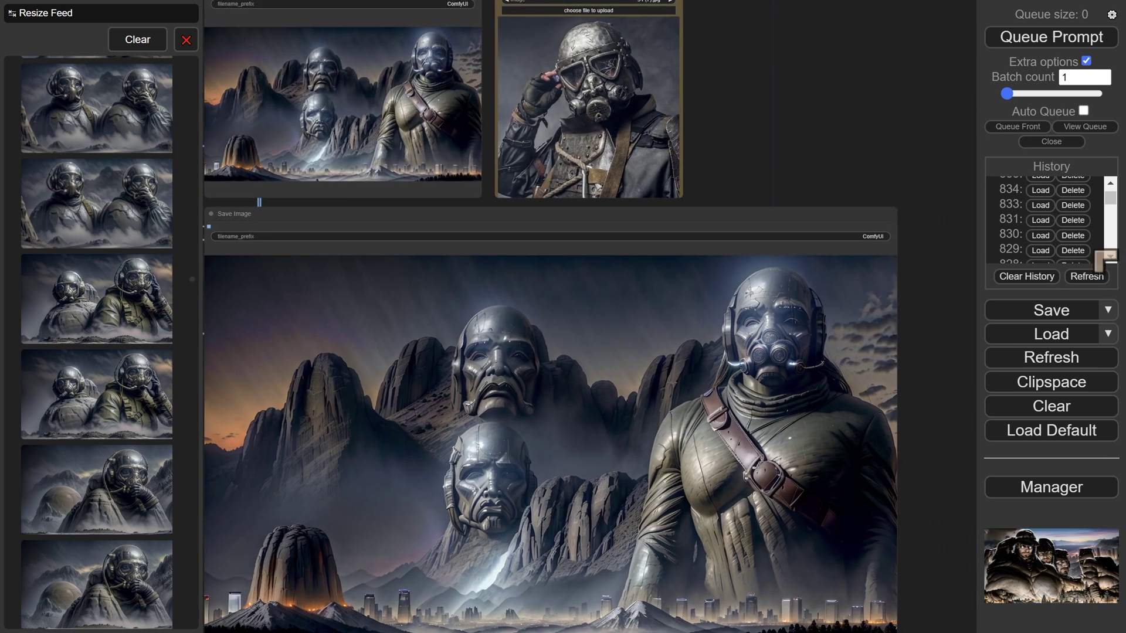
- Reload history run 829 and bring its large landscape output into view
click(1042, 254)
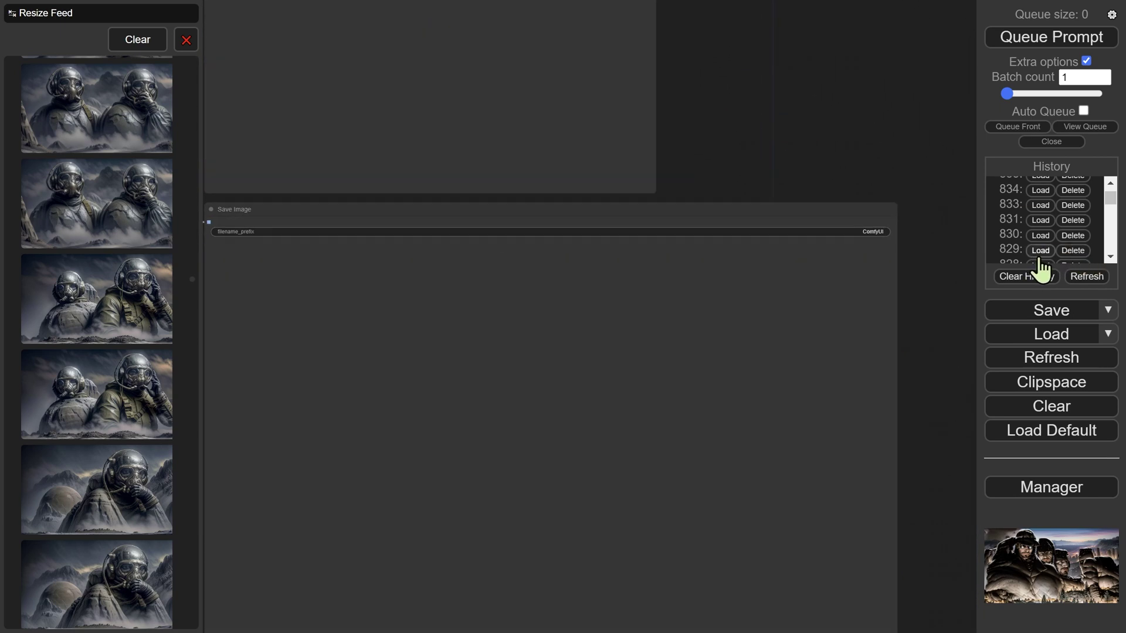
drag(871, 193, 864, 103)
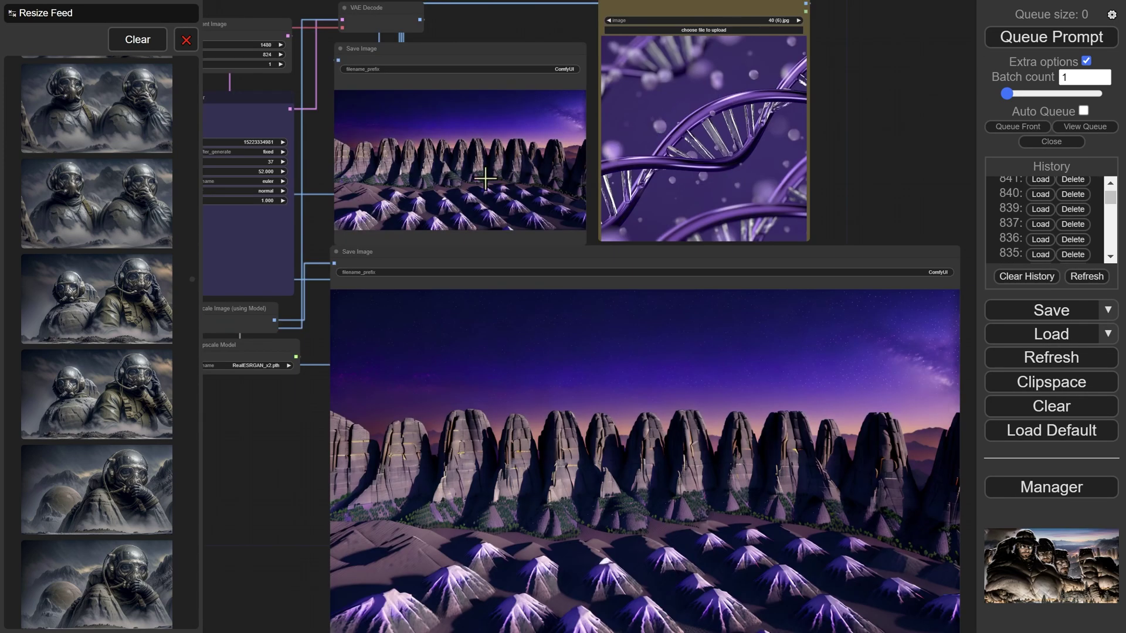
drag(887, 134, 879, 30)
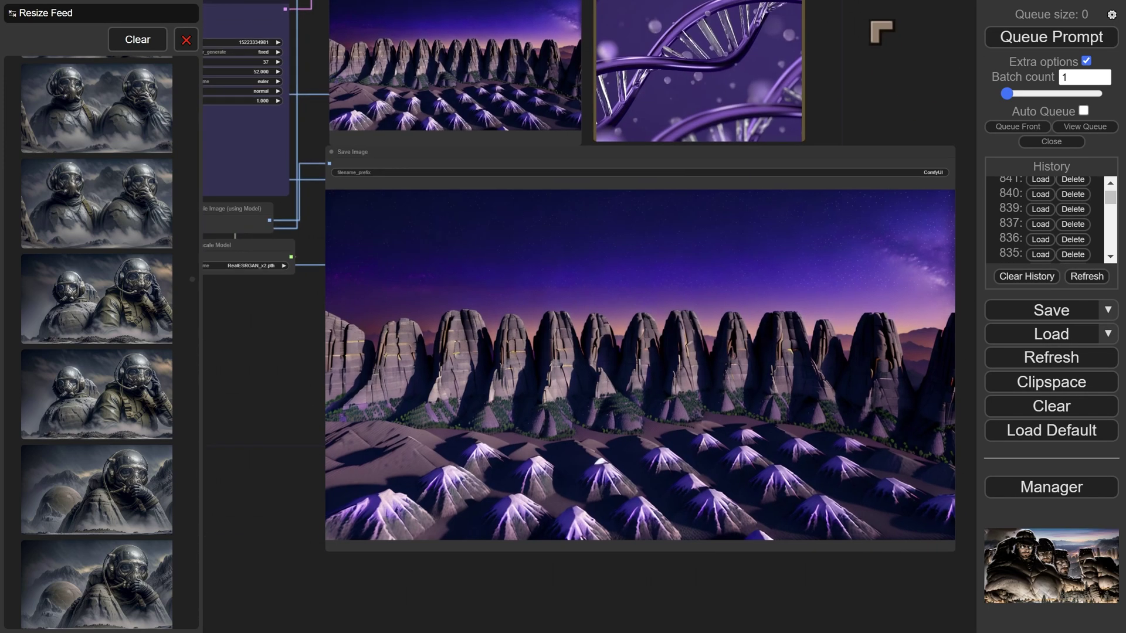
- Zoom and pan to inspect the purple rock-spire landscape in the Save Image nodes
scroll(861, 170, up, 1)
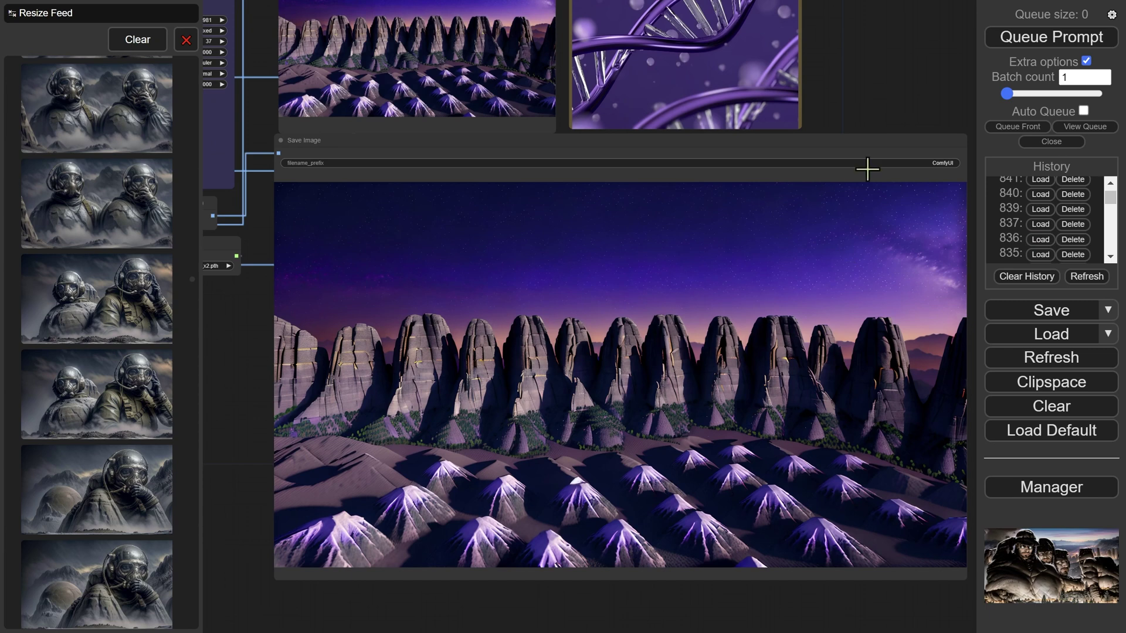
drag(882, 115, 868, 160)
scroll(895, 190, down, 1)
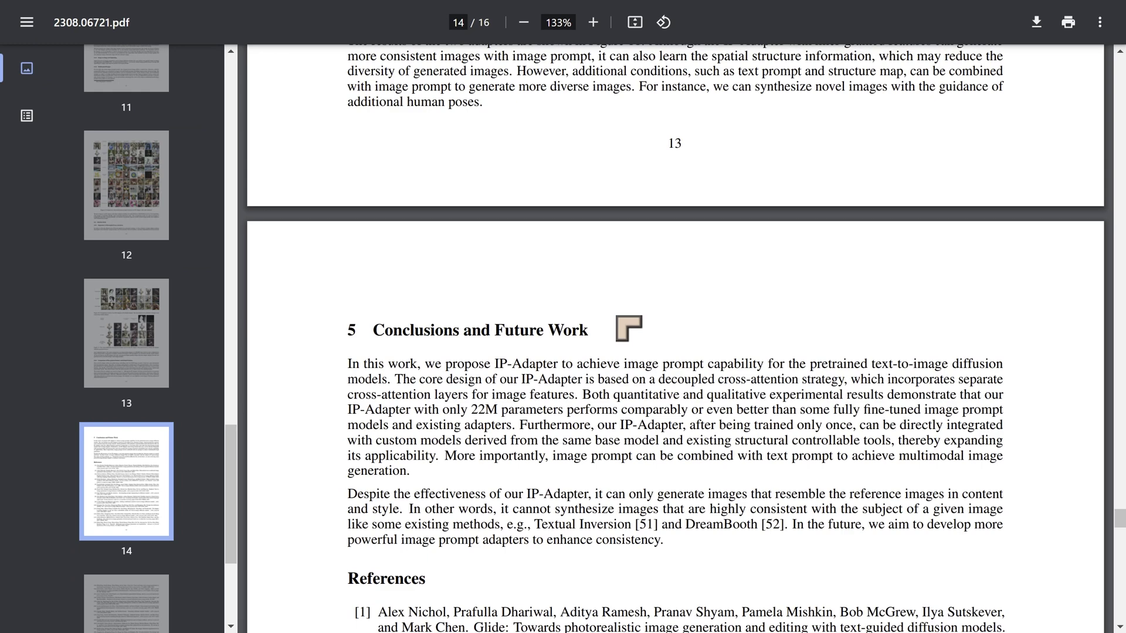
scroll(636, 328, down, 5)
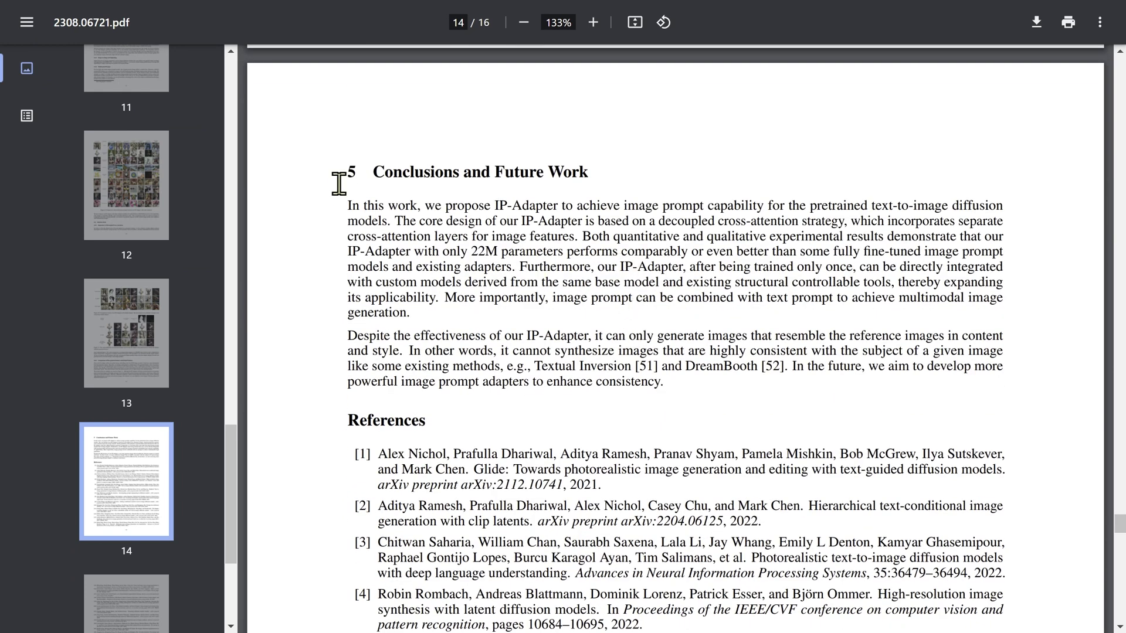
- Highlight the Conclusions' opening sentence and decoupled cross-attention line, then clear the highlight
drag(347, 206, 1018, 210)
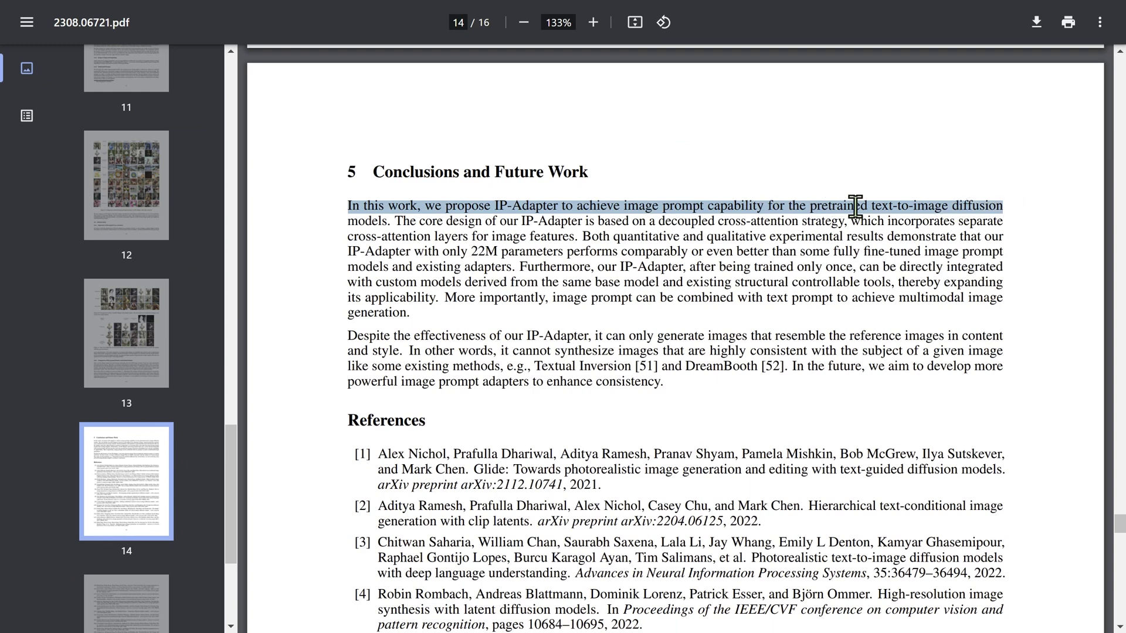
drag(347, 221, 579, 238)
click(580, 239)
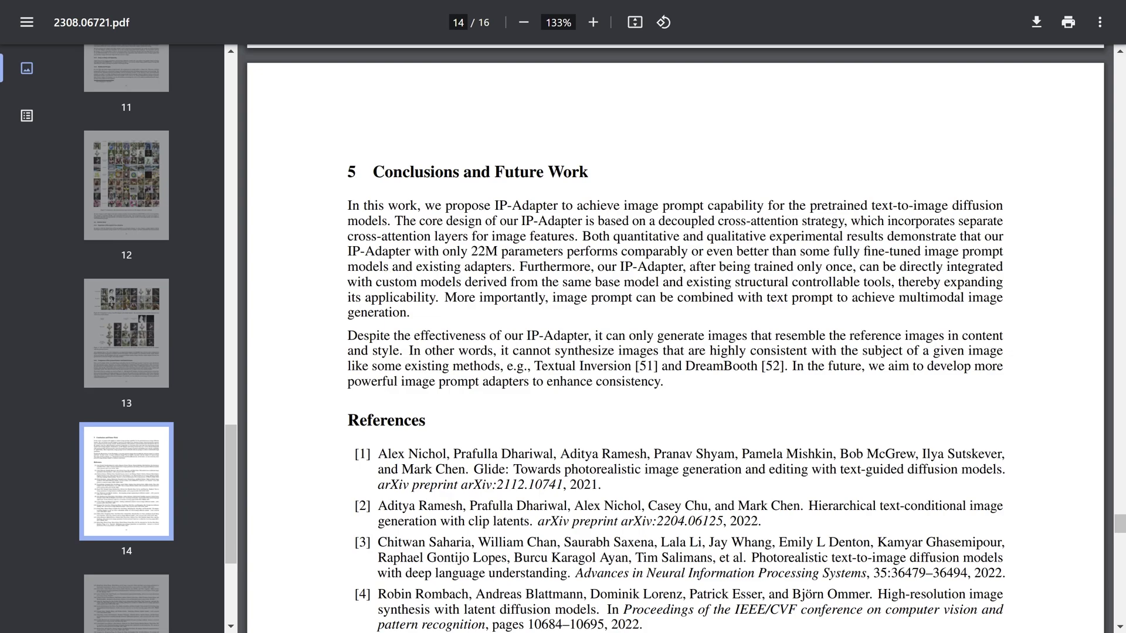
key(ctrl+Tab)
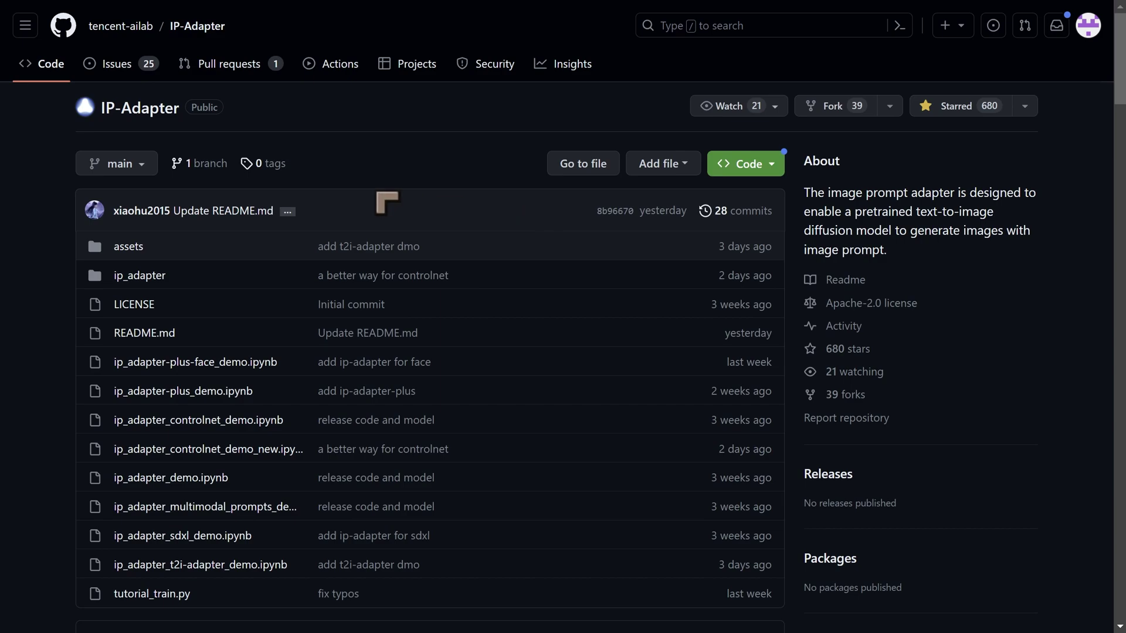
- Scroll the IP-Adapter README through Introduction and Release to the face-demo example images
scroll(381, 141, down, 5)
scroll(674, 395, down, 3)
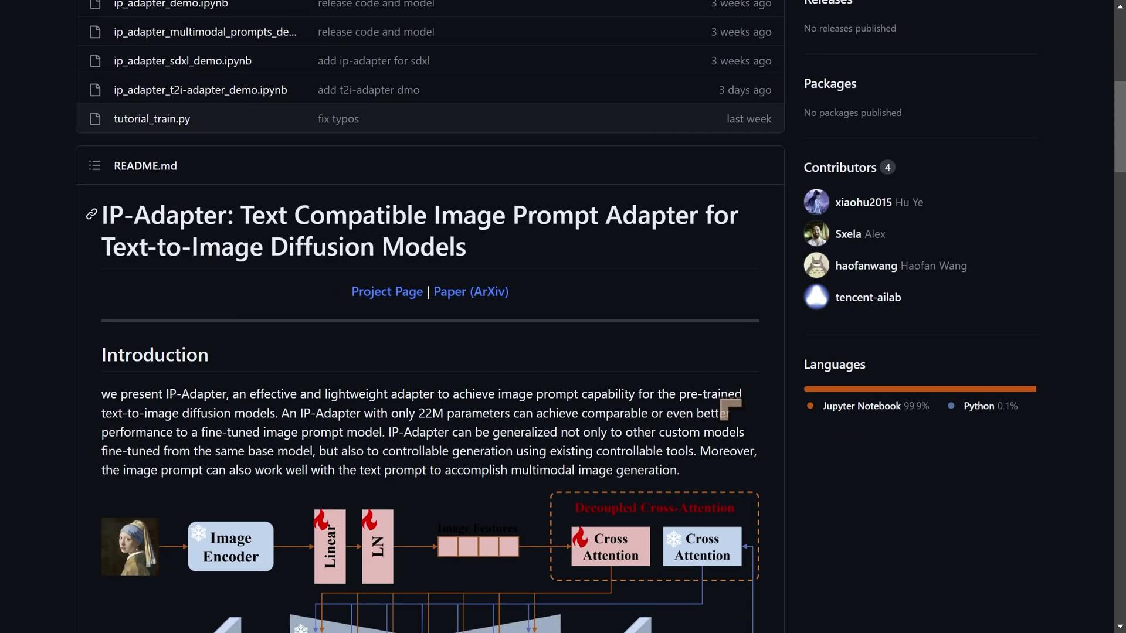
scroll(745, 413, up, 8)
scroll(745, 413, down, 5)
scroll(744, 413, down, 10)
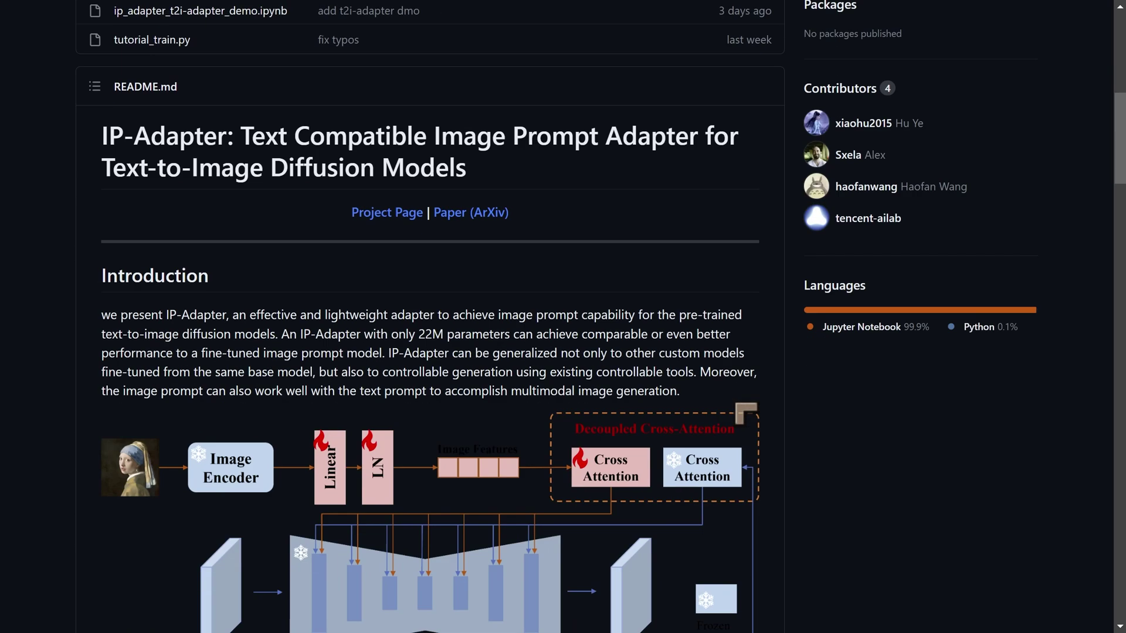
scroll(745, 414, up, 3)
scroll(745, 413, down, 1)
scroll(745, 413, down, 18)
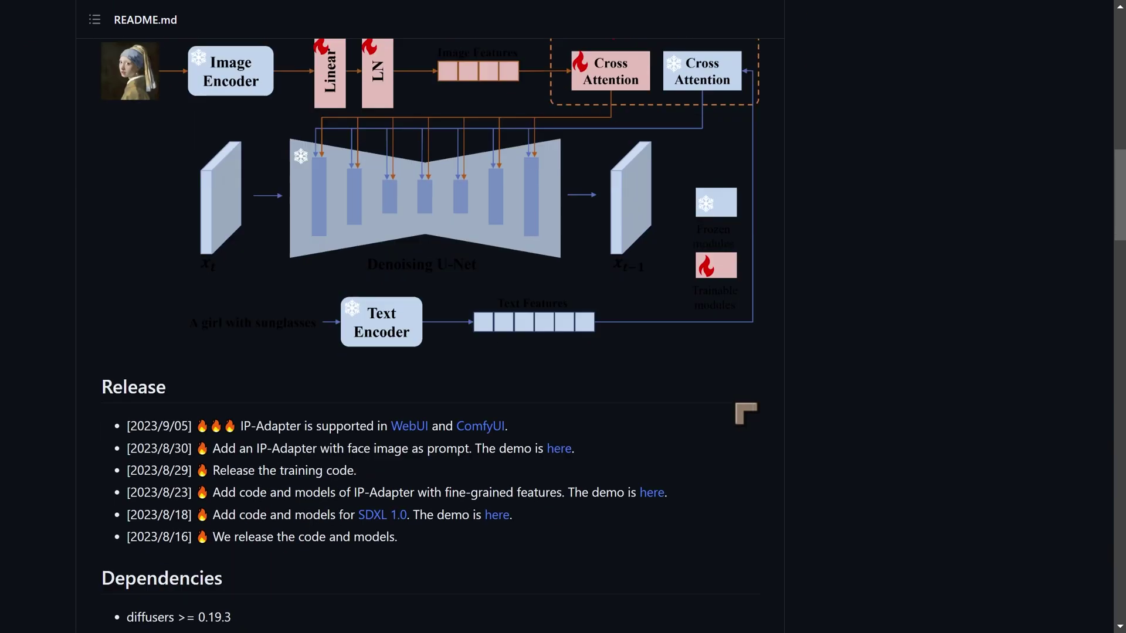
scroll(744, 414, down, 16)
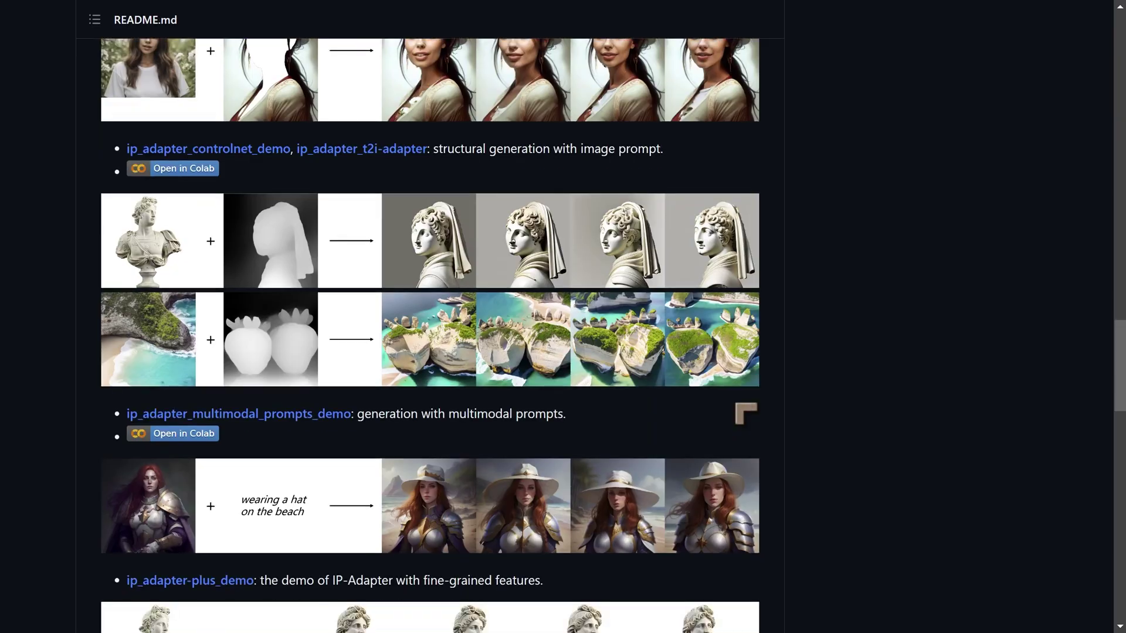
scroll(947, 441, up, 1)
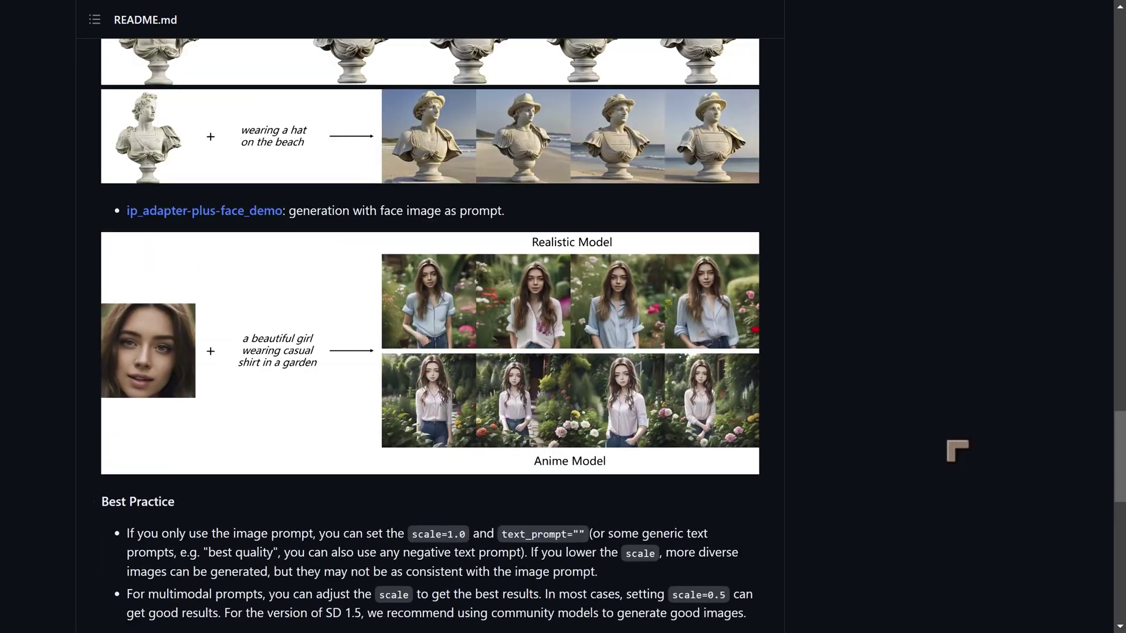
scroll(785, 404, up, 3)
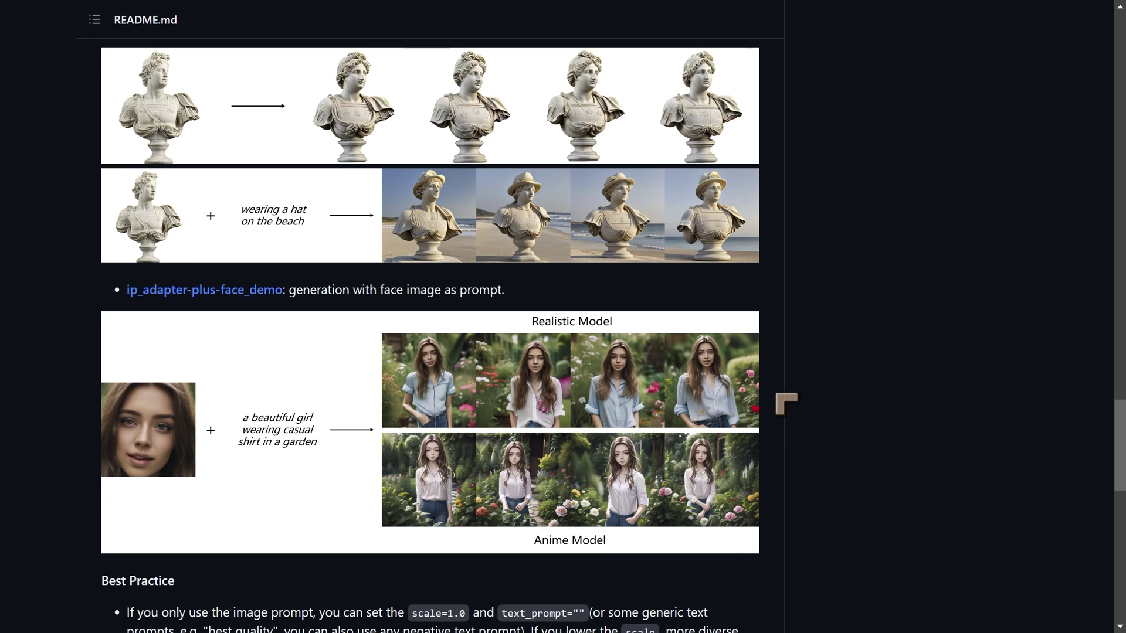
scroll(786, 403, up, 3)
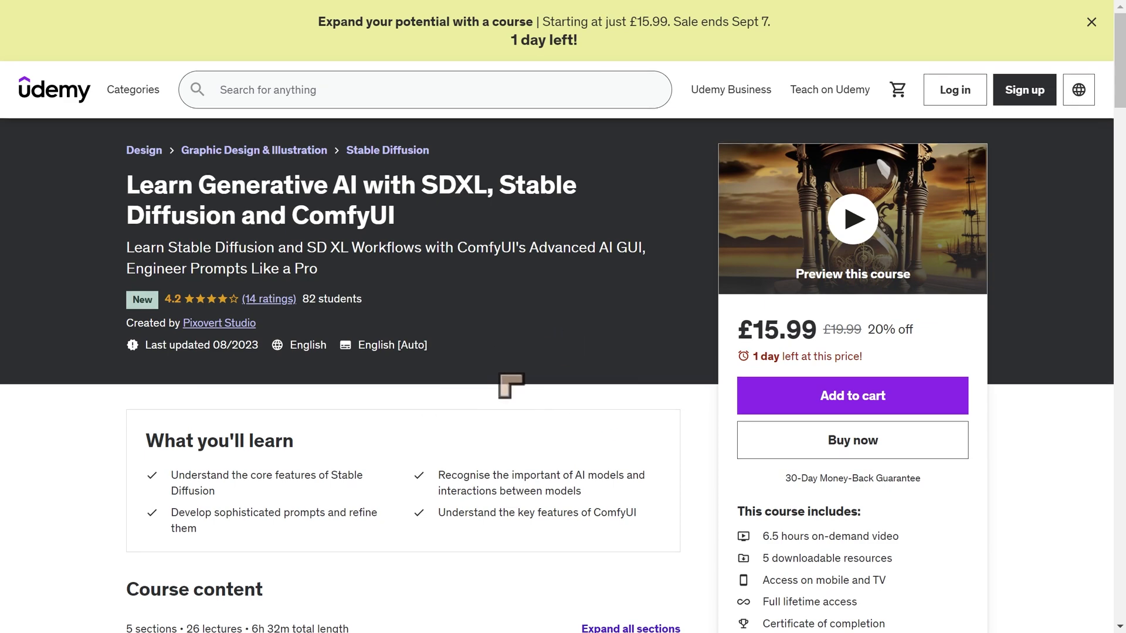
- Expand and then collapse all sections of the Learn Generative AI course outline
scroll(572, 384, down, 5)
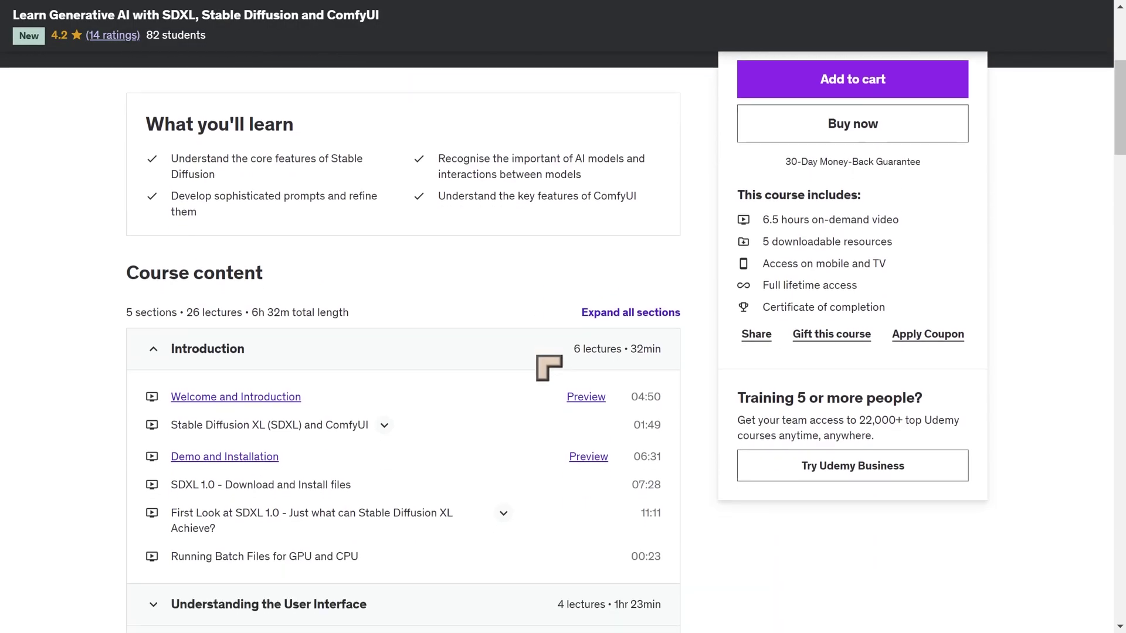
click(625, 315)
scroll(504, 358, down, 4)
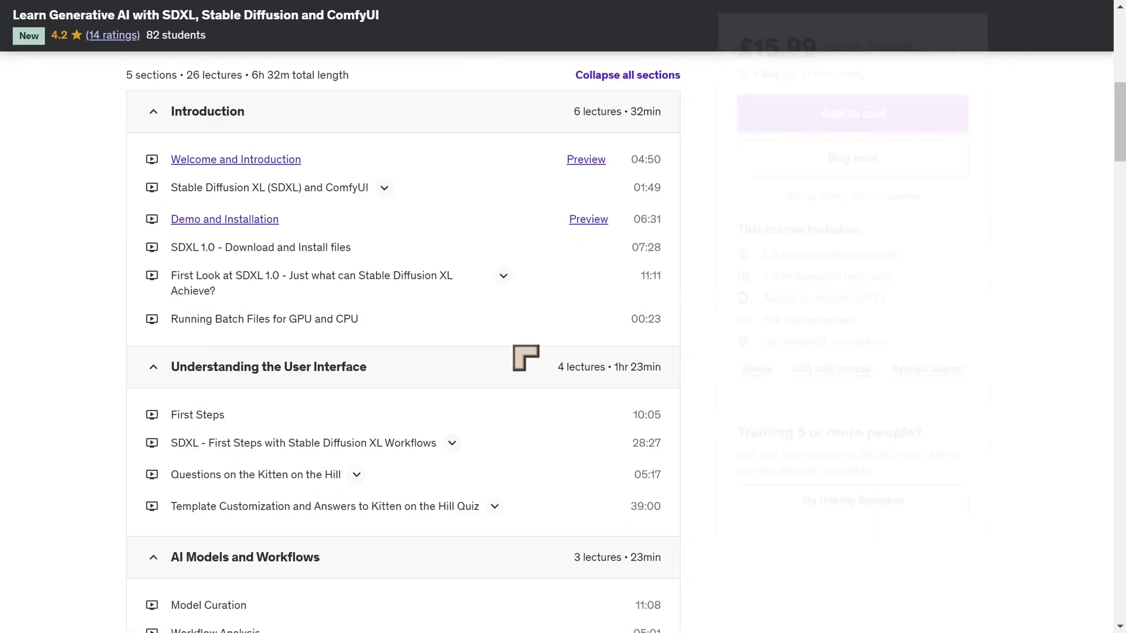
scroll(526, 357, up, 4)
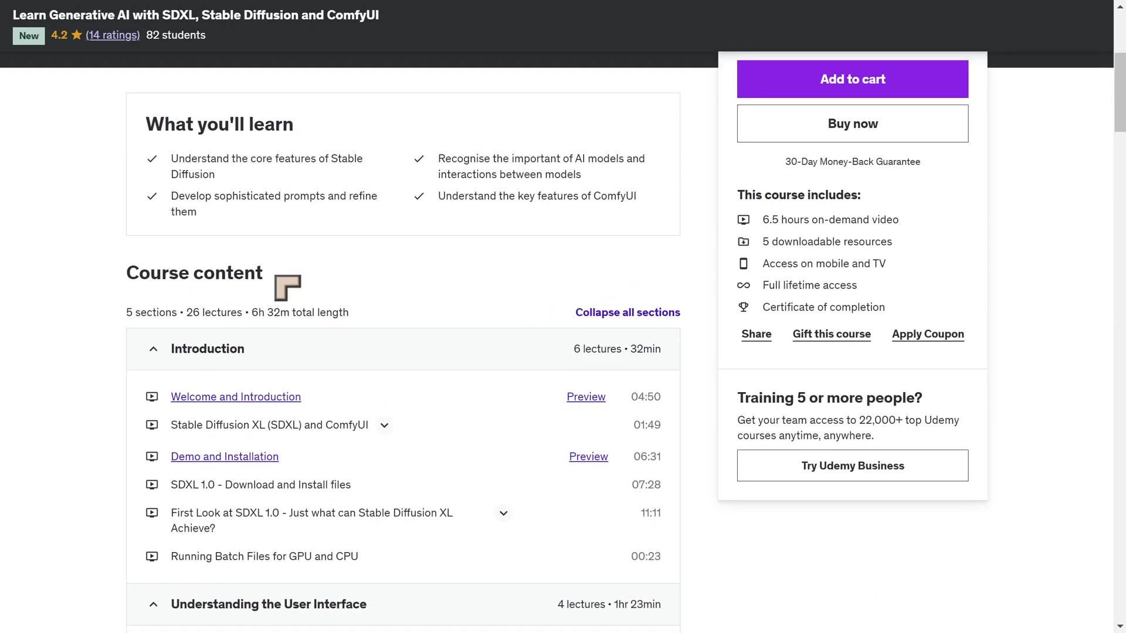
click(610, 313)
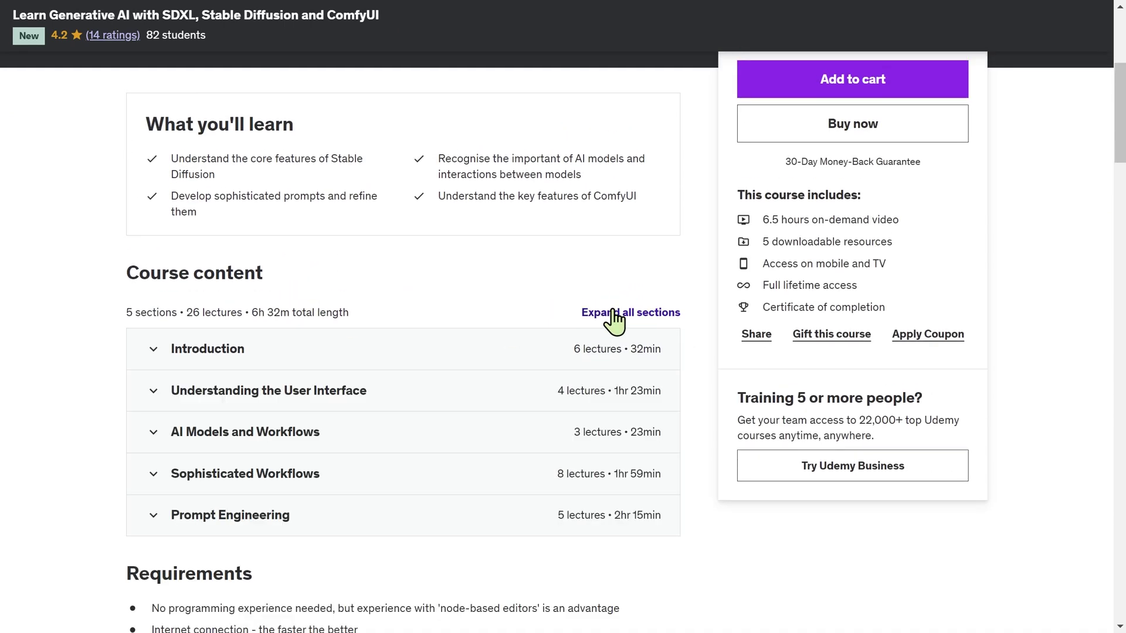
- Expand and collapse the Advanced Stable Diffusion with ComfyUI and SDXL course sections
click(611, 313)
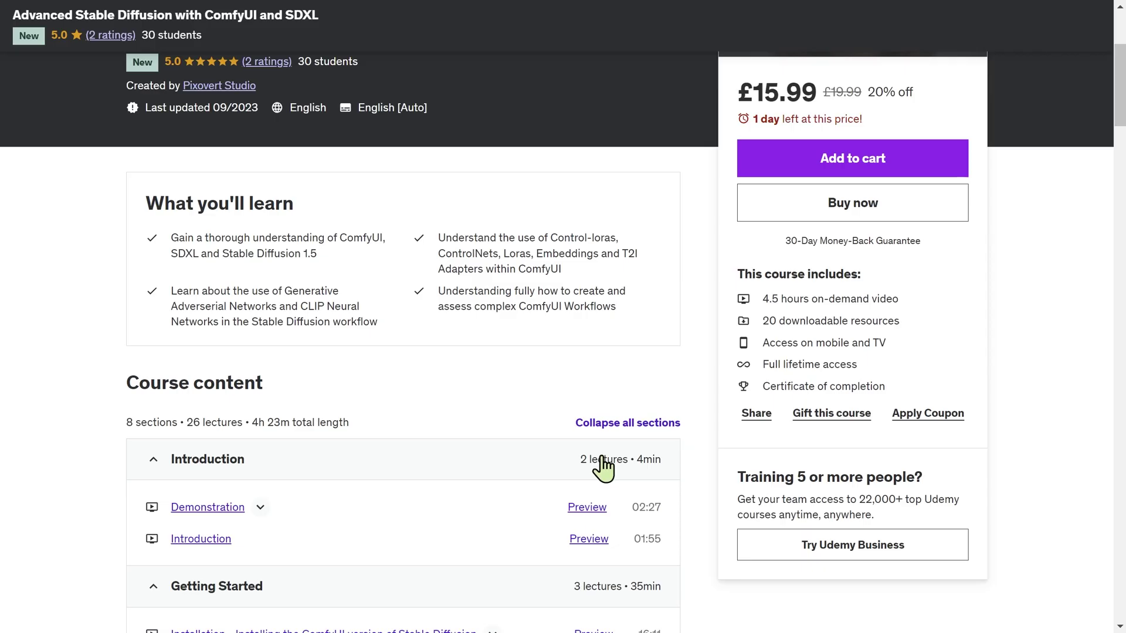
click(607, 425)
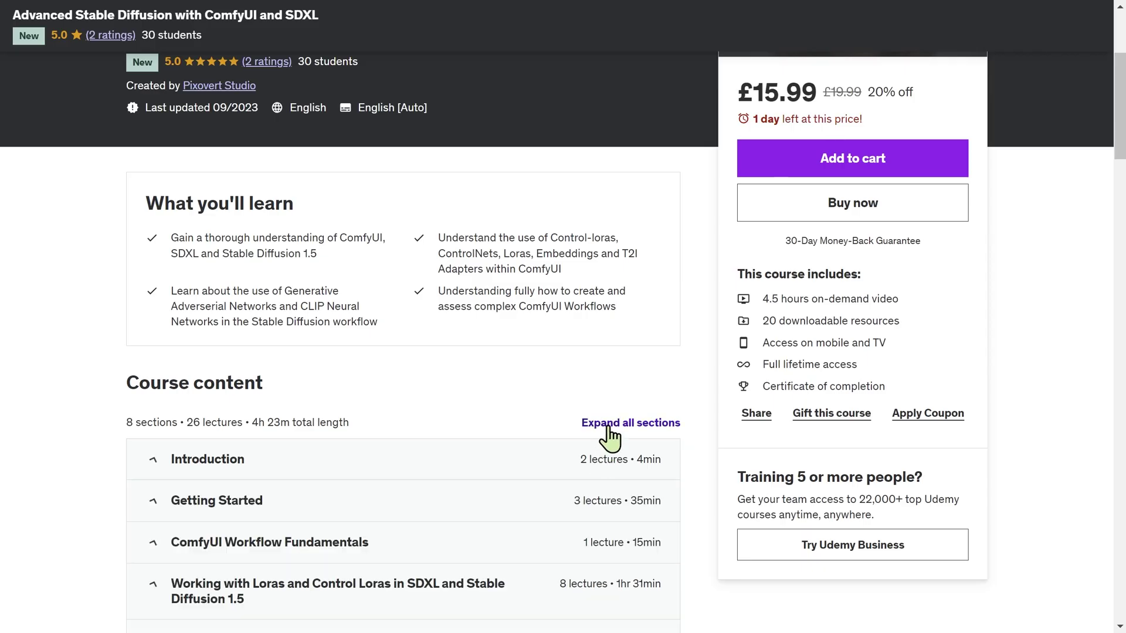
scroll(297, 151, up, 5)
scroll(572, 446, down, 6)
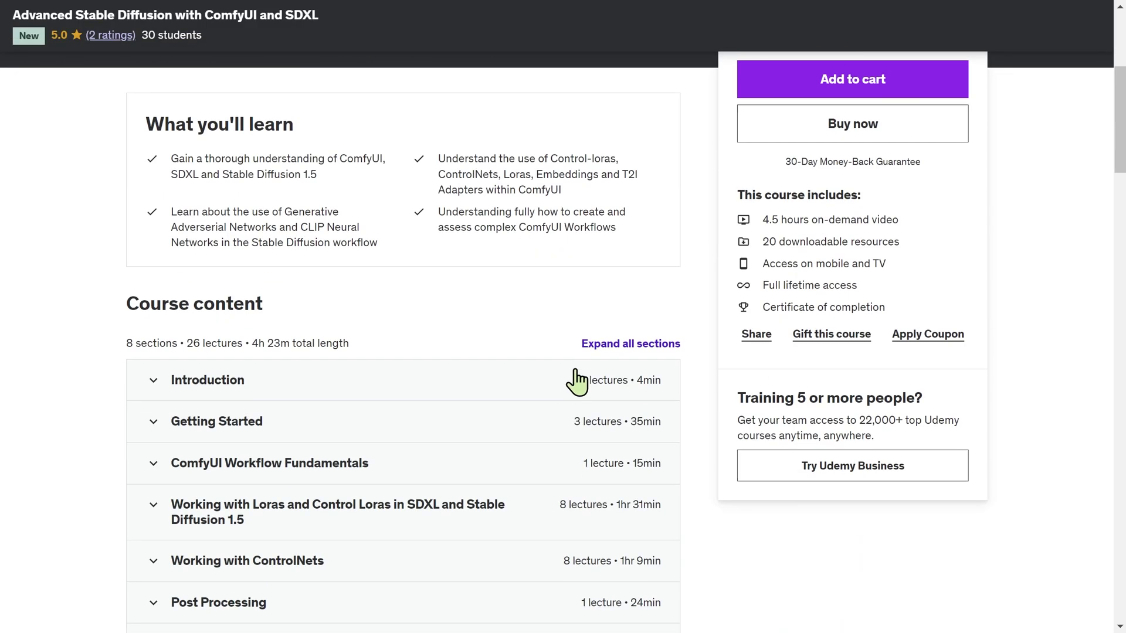
scroll(576, 383, up, 6)
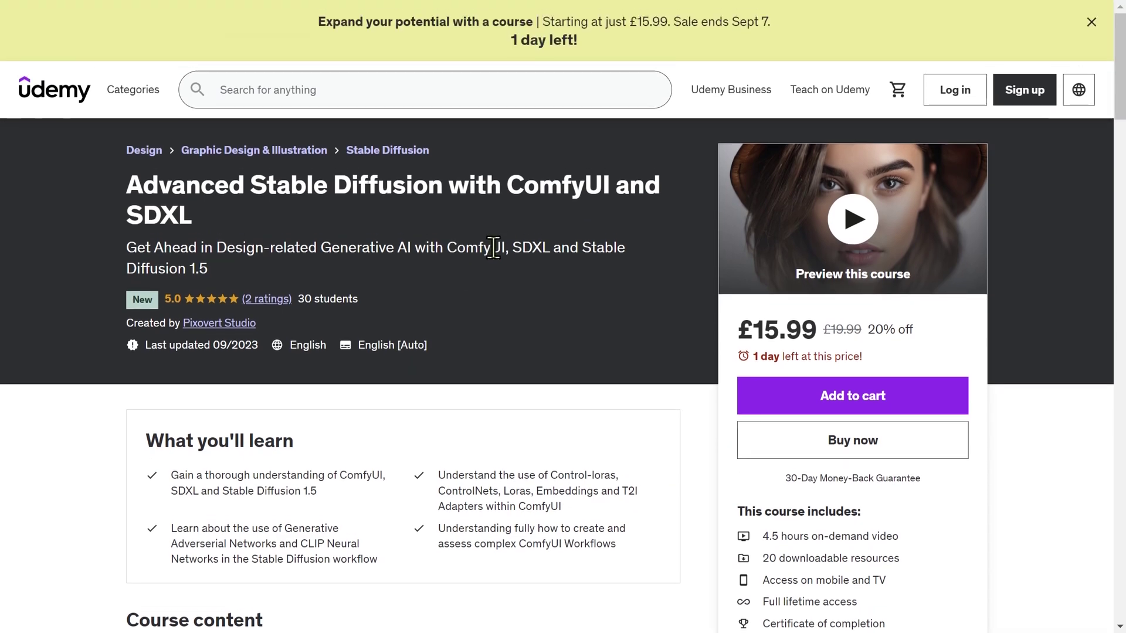
scroll(477, 364, down, 5)
scroll(648, 377, up, 5)
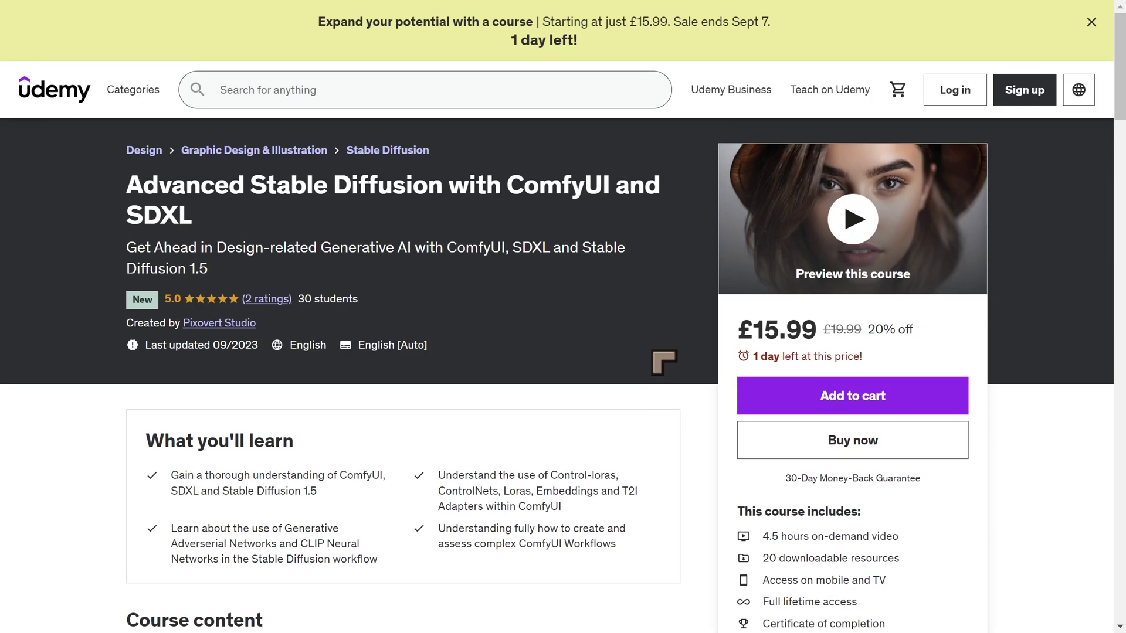